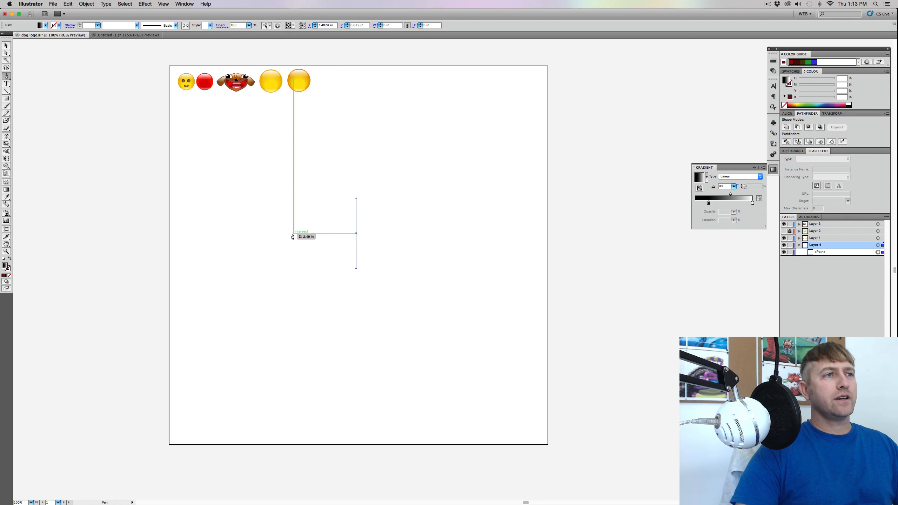
Draw the left half of a heart with the Pen tool, about 2.6 in wide and 4 in high, with a rounded top and pointed bottom
{"action": "left_click", "coordinate": [290, 233]}
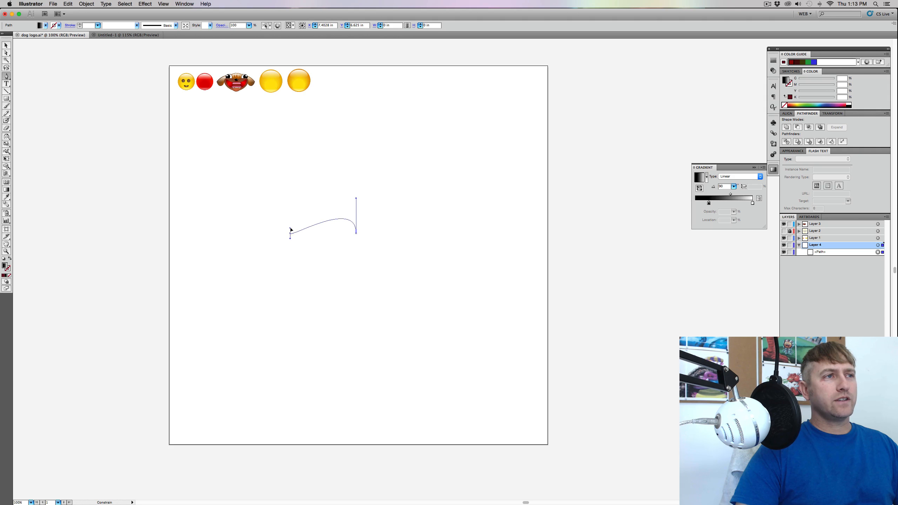
{"action": "key", "text": "super+z"}
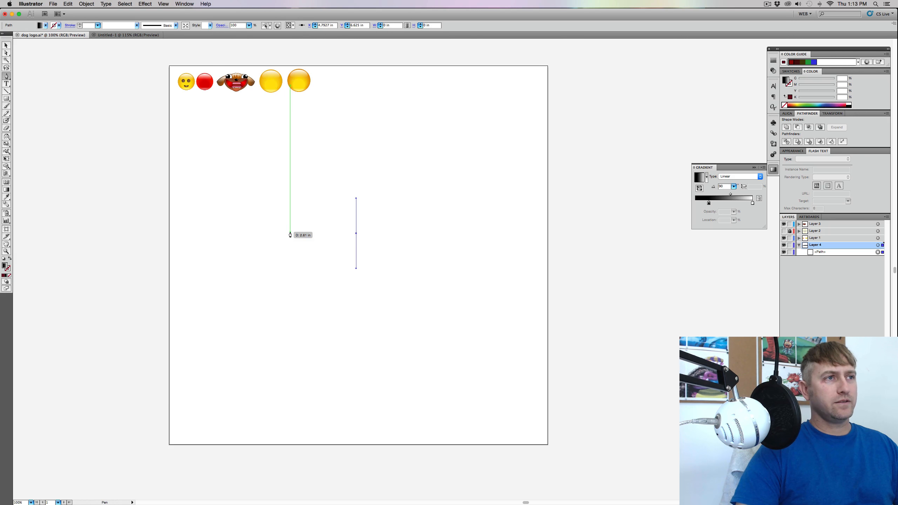
{"action": "left_click_drag", "start_coordinate": [290, 233], "coordinate": [289, 268]}
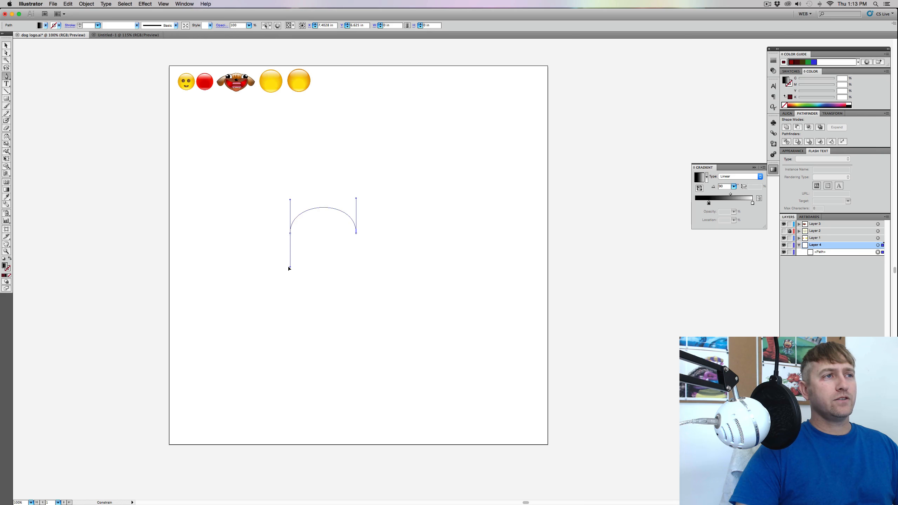
{"action": "left_click_drag", "start_coordinate": [288, 268], "coordinate": [289, 269]}
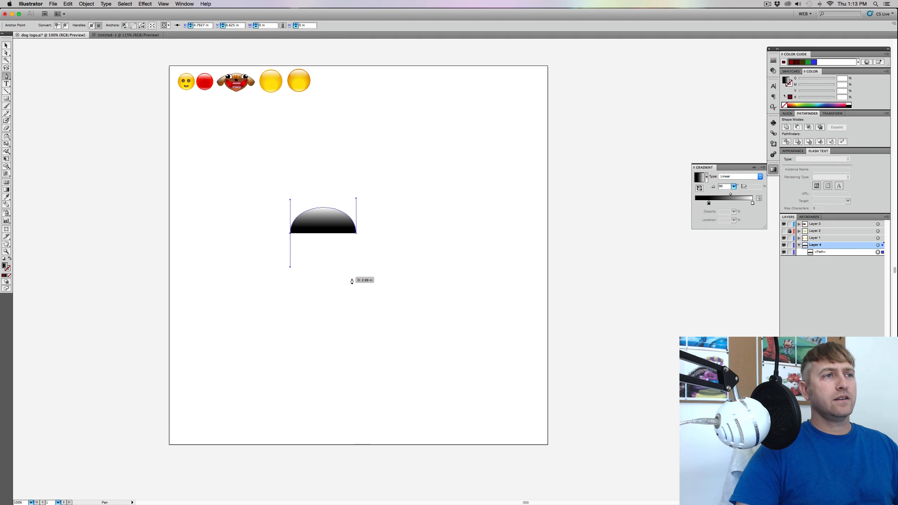
{"action": "left_click", "coordinate": [356, 310]}
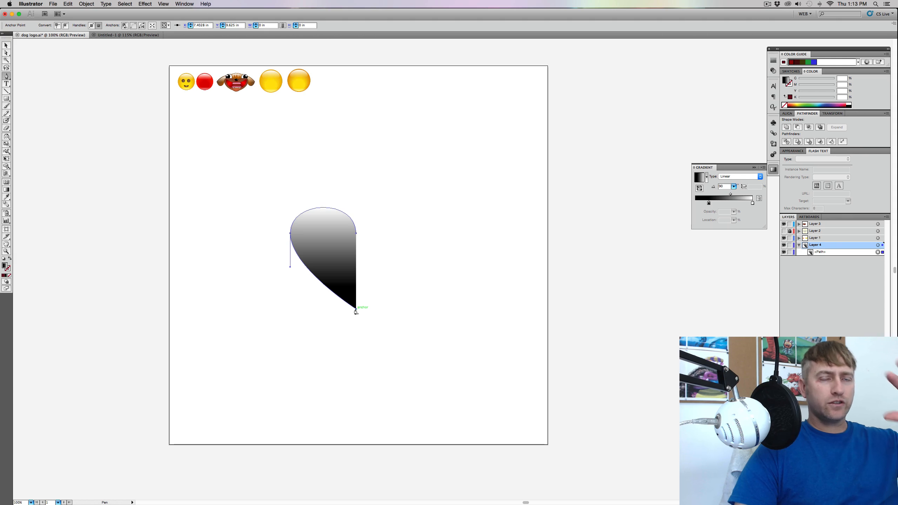
Reflect a copy of the half heart across a vertical axis through its inner anchor point to form the other half
{"action": "left_click", "coordinate": [6, 45]}
{"action": "left_click_drag", "start_coordinate": [265, 174], "coordinate": [411, 340]}
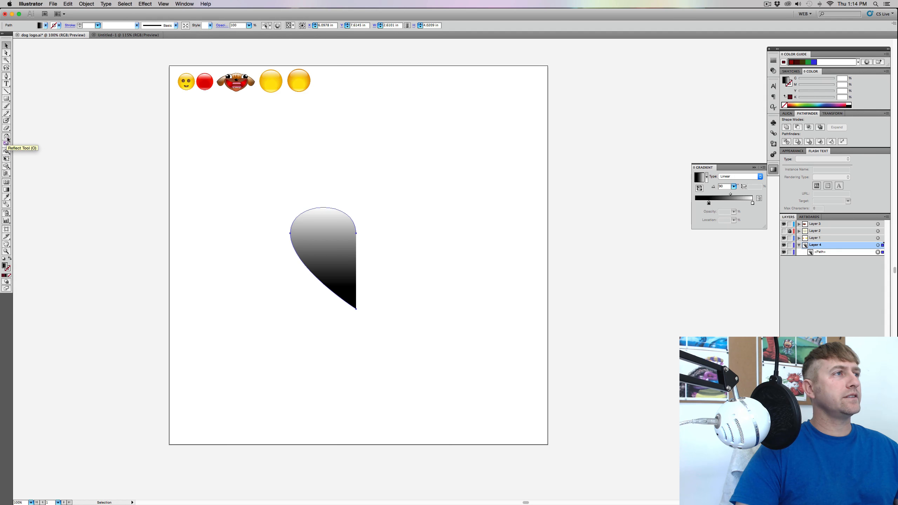
{"action": "left_click", "coordinate": [7, 137]}
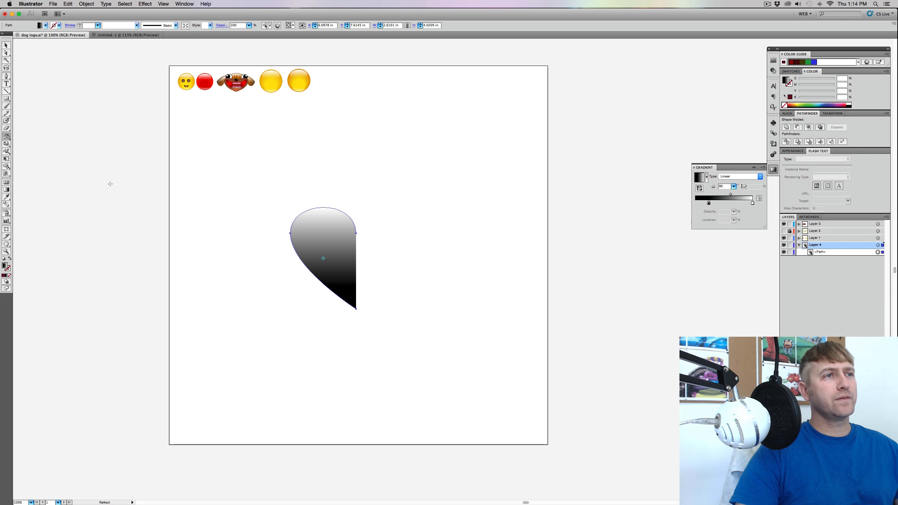
{"action": "left_click", "coordinate": [356, 233], "text": "alt"}
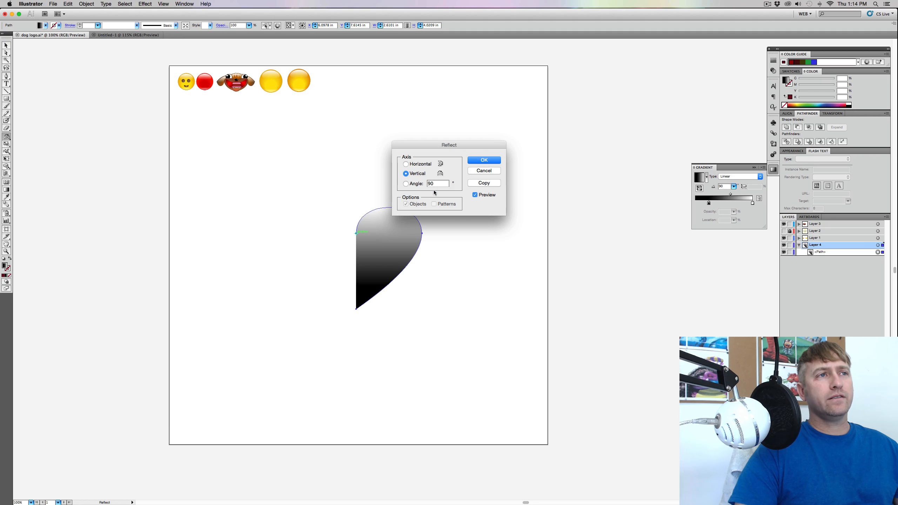
{"action": "left_click", "coordinate": [484, 182]}
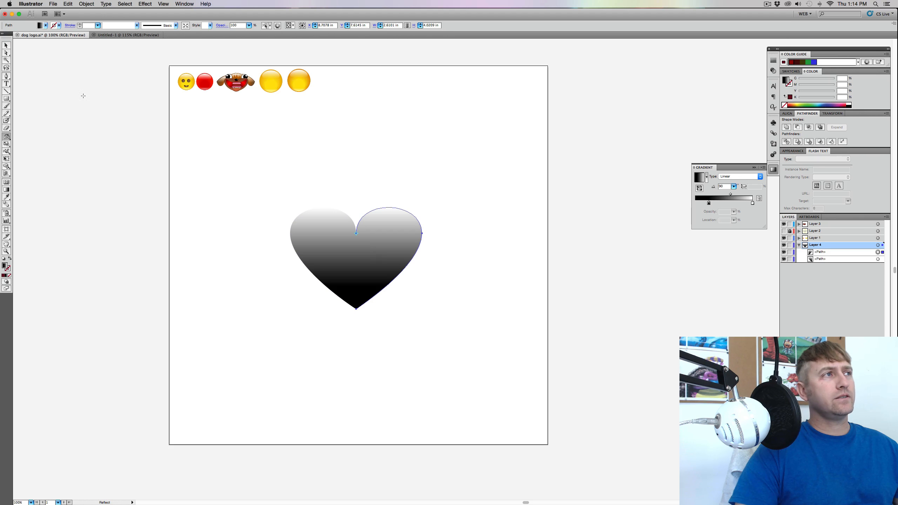
Unite the two heart halves into a single shape
{"action": "left_click", "coordinate": [5, 46]}
{"action": "left_click_drag", "start_coordinate": [266, 185], "coordinate": [438, 320]}
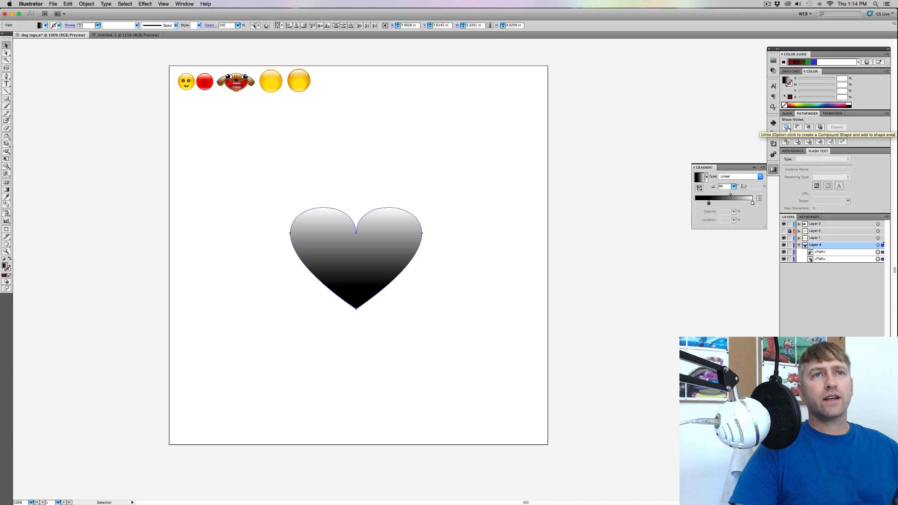
{"action": "left_click", "coordinate": [787, 128]}
{"action": "left_click", "coordinate": [519, 229]}
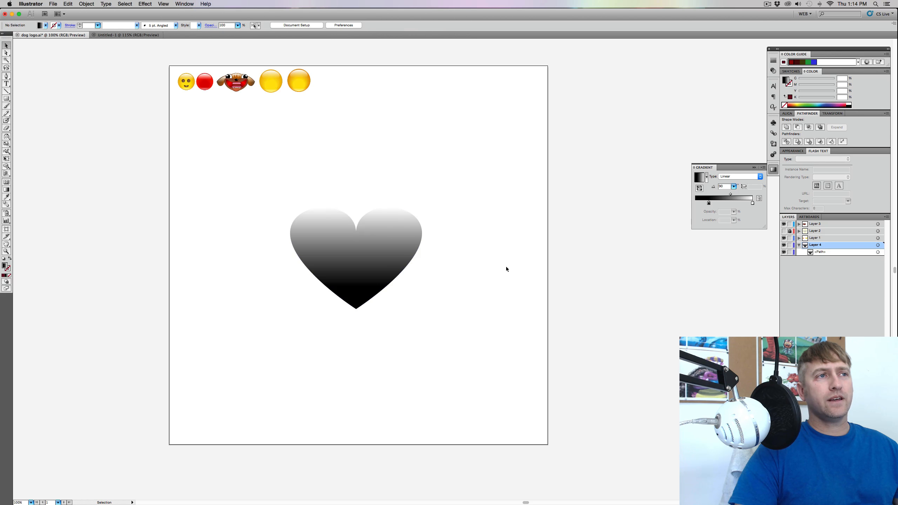
Fill the heart with solid bright red F9003C
{"action": "left_click_drag", "start_coordinate": [471, 281], "coordinate": [310, 294]}
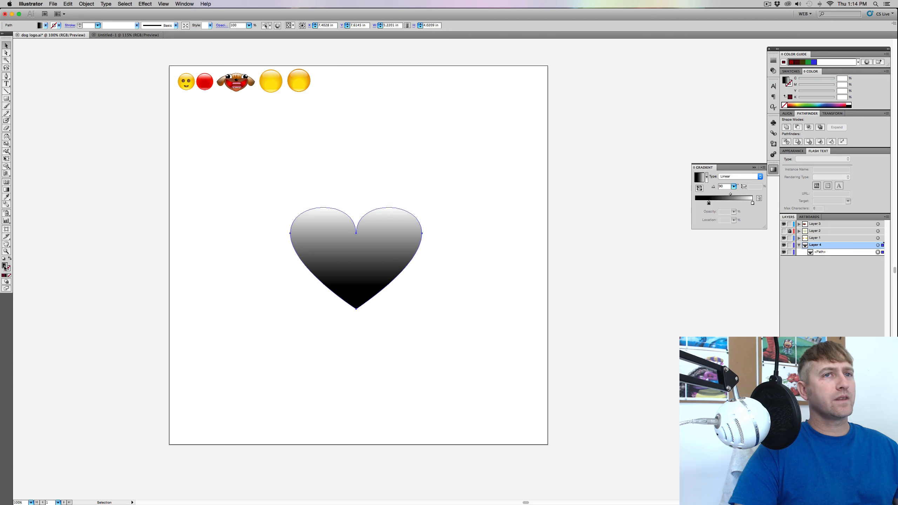
{"action": "double_click", "coordinate": [5, 267]}
{"action": "left_click", "coordinate": [444, 151]}
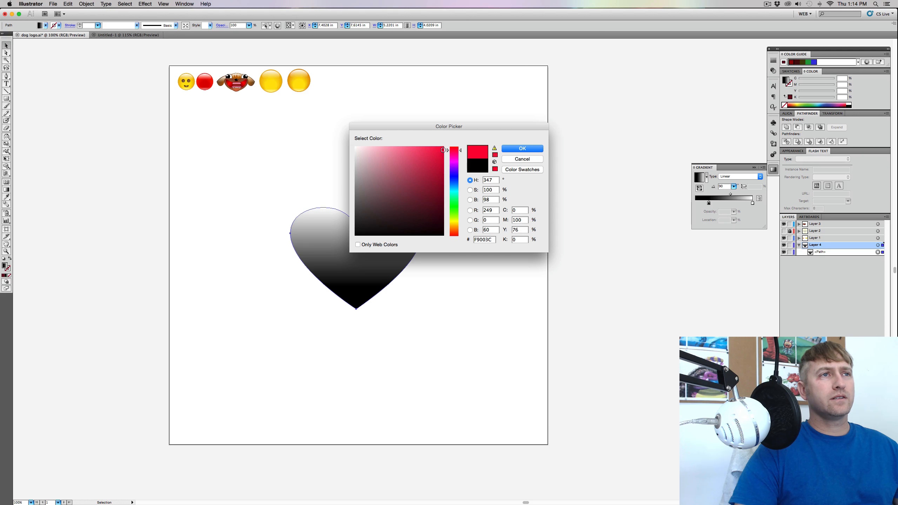
{"action": "left_click", "coordinate": [534, 149]}
{"action": "left_click", "coordinate": [460, 380]}
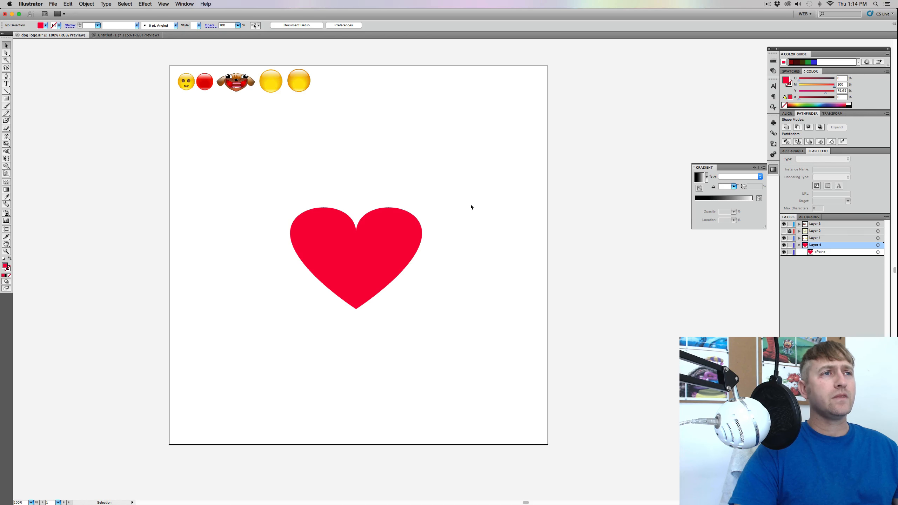
Switch the colour sliders to HSB and darken the heart's fill to a brightness of 60%
{"action": "left_click_drag", "start_coordinate": [471, 205], "coordinate": [291, 311]}
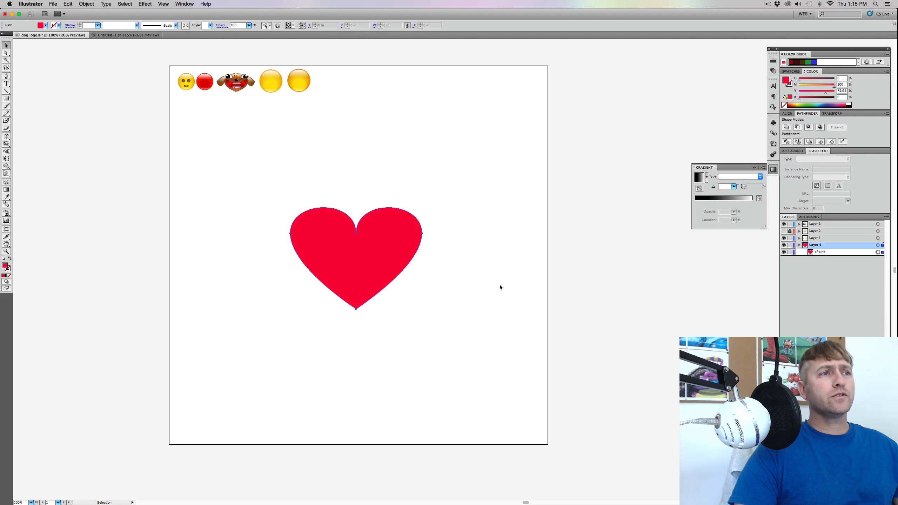
{"action": "left_click", "coordinate": [886, 72]}
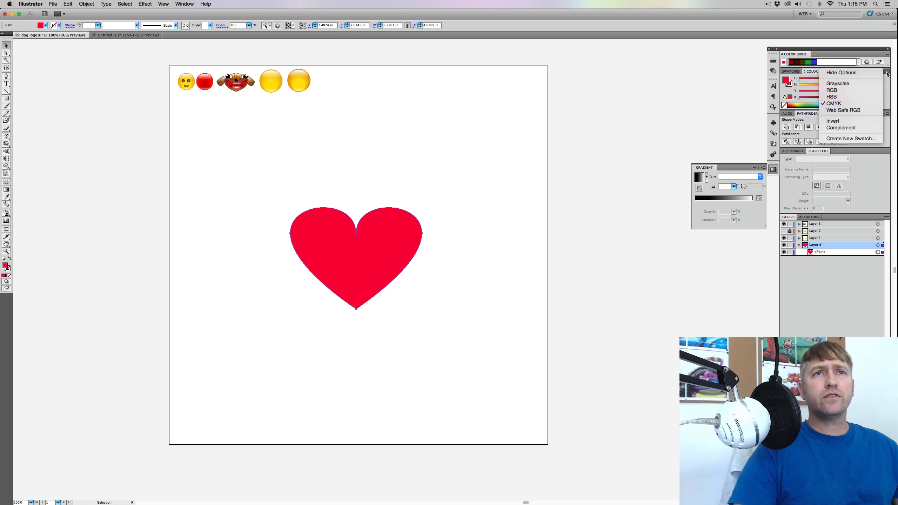
{"action": "left_click", "coordinate": [849, 97]}
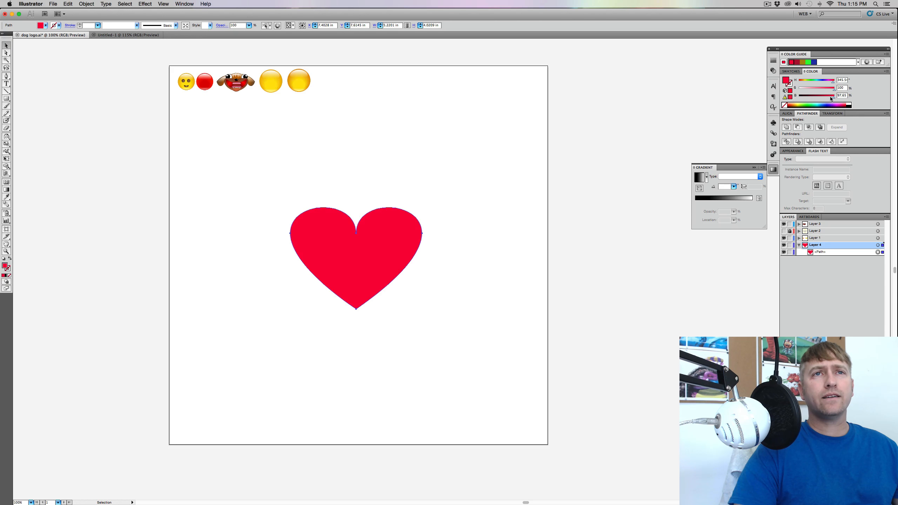
{"action": "left_click", "coordinate": [832, 99]}
{"action": "left_click_drag", "start_coordinate": [833, 99], "coordinate": [823, 100]}
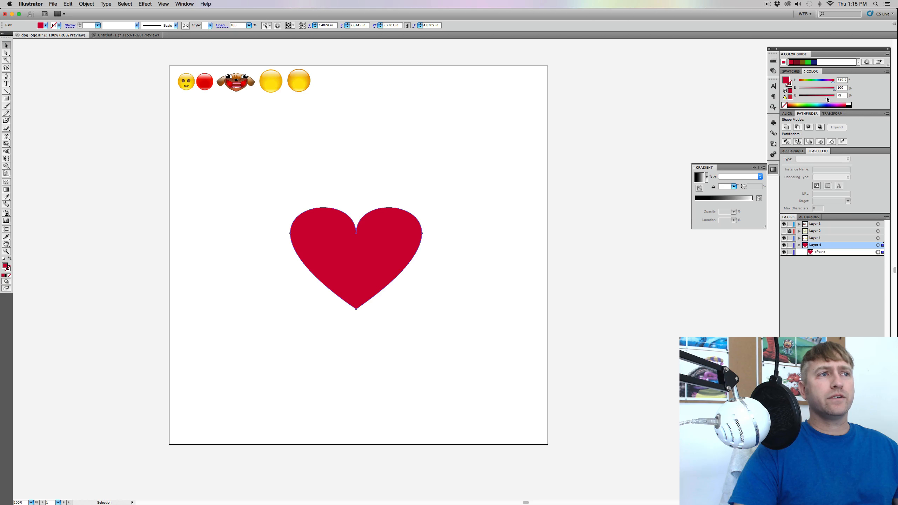
{"action": "left_click", "coordinate": [821, 101]}
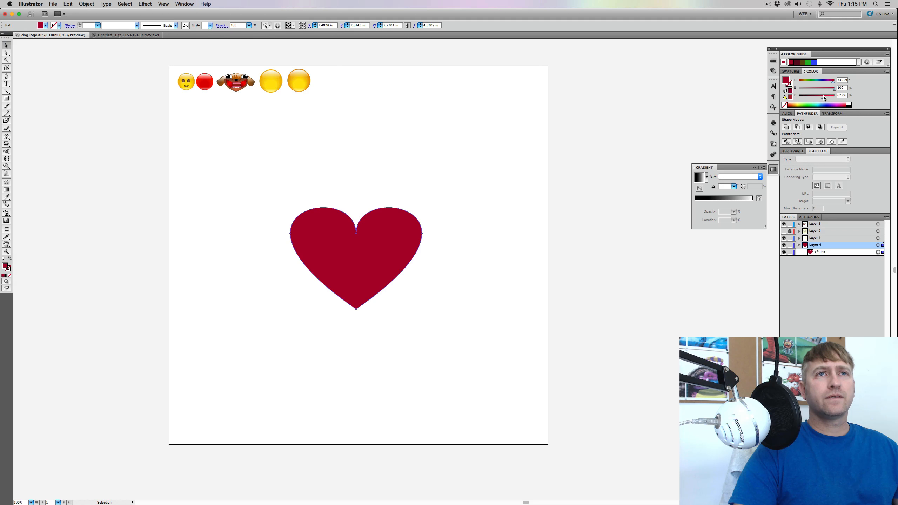
{"action": "left_click", "coordinate": [823, 98]}
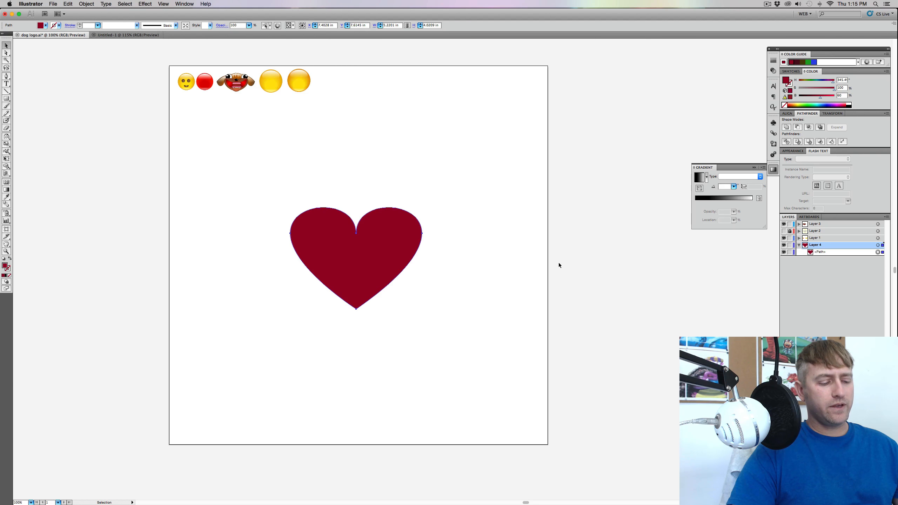
Paste a copy of the dark red heart directly in front of the original and select the rear heart
{"action": "key", "text": "a"}
{"action": "key", "text": "super+c"}
{"action": "key", "text": "super+f"}
{"action": "key", "text": "v"}
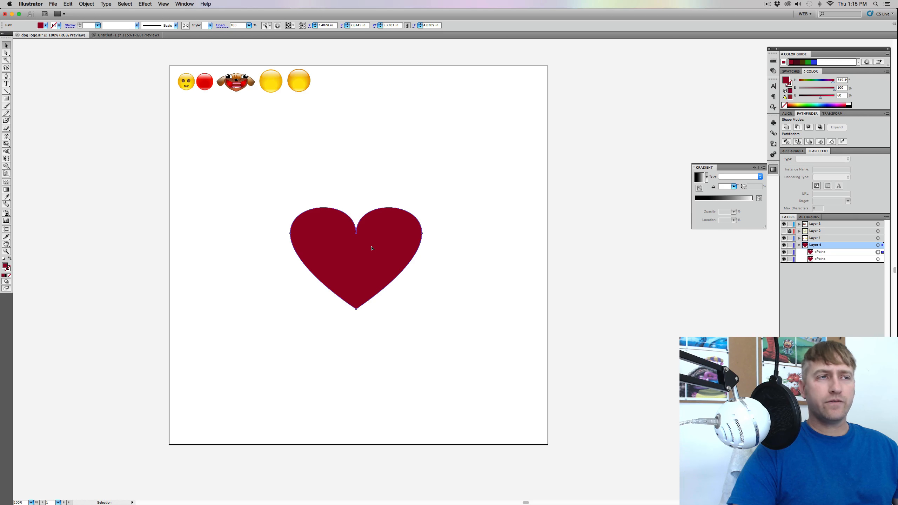
{"action": "left_click", "coordinate": [834, 259]}
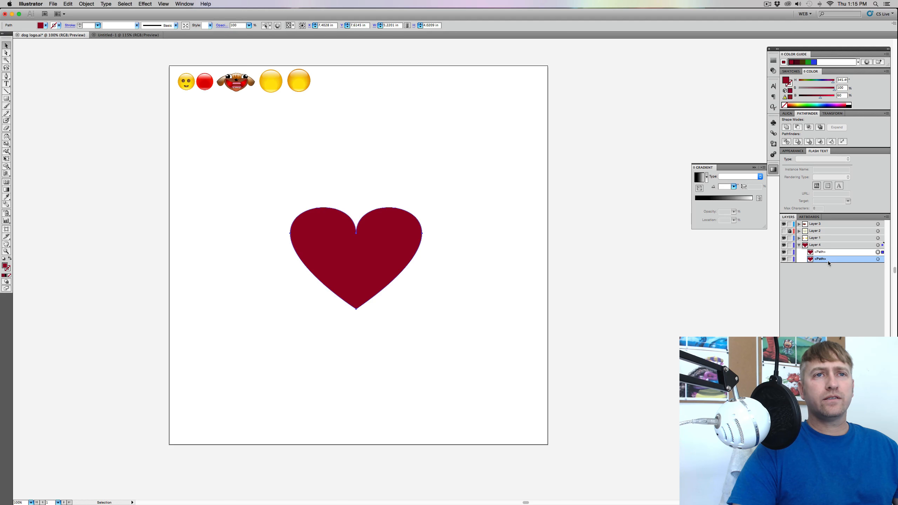
{"action": "left_click", "coordinate": [878, 260]}
{"action": "key", "text": "e"}
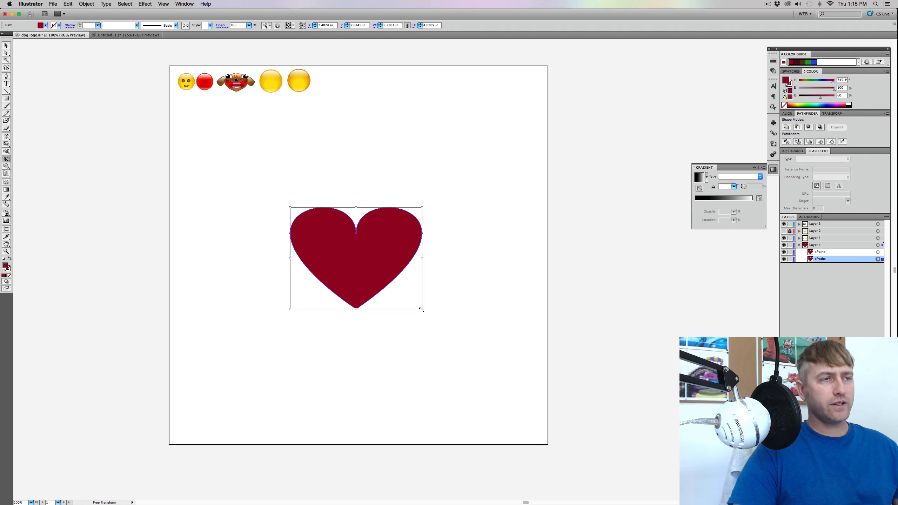
{"action": "left_click_drag", "start_coordinate": [421, 310], "coordinate": [457, 355]}
{"action": "key", "text": "ctrl+z"}
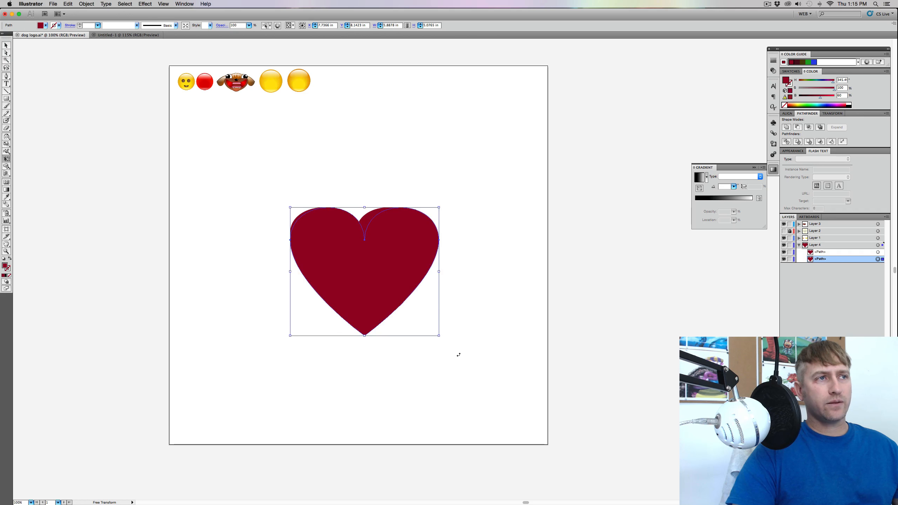
{"action": "key", "text": "ctrl+z"}
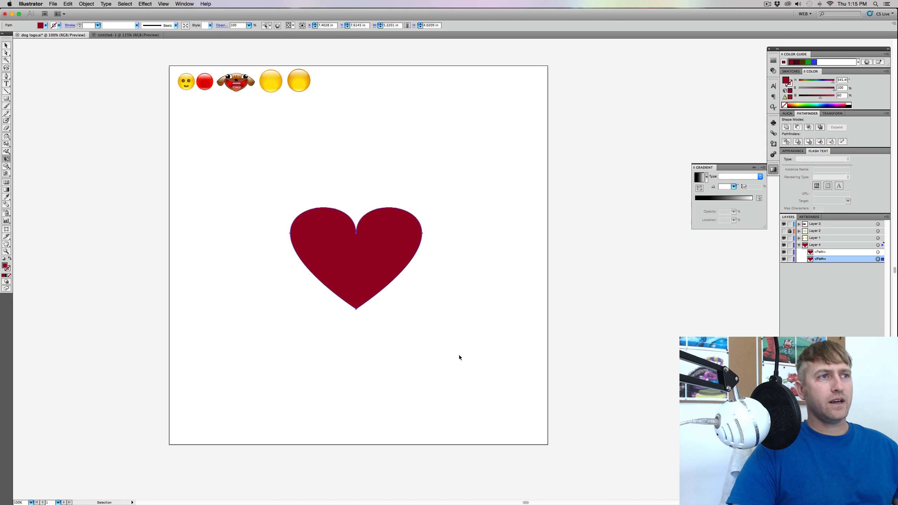
Enlarge the rear heart proportionally from its centre to about 6.3 in wide and 4.85 in high
{"action": "left_click_drag", "start_coordinate": [423, 309], "coordinate": [431, 326]}
{"action": "key", "text": "v"}
{"action": "left_click", "coordinate": [554, 224]}
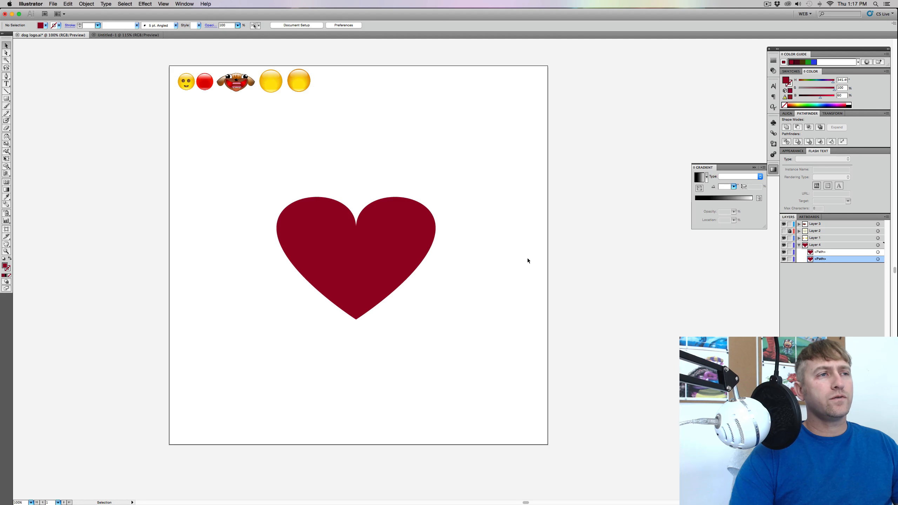
Set the smaller front heart's fill brightness to 100%
{"action": "left_click", "coordinate": [877, 252]}
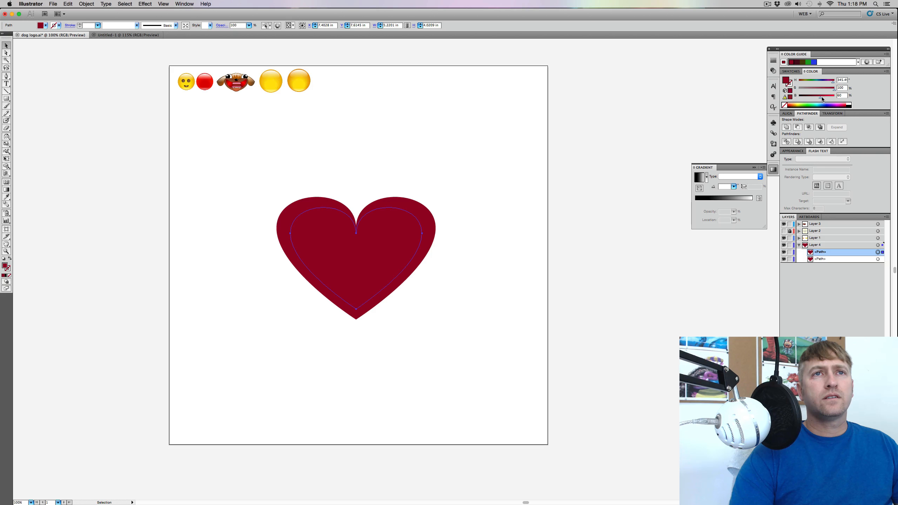
{"action": "left_click_drag", "start_coordinate": [820, 98], "coordinate": [834, 97]}
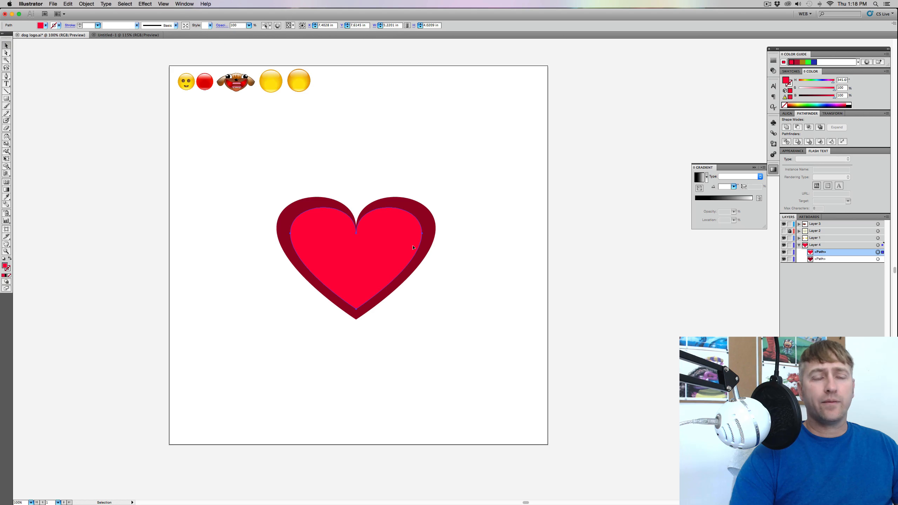
Duplicate the bright red front heart in place and move the copy horizontally out to the right of the stacked hearts
{"action": "key", "text": "a"}
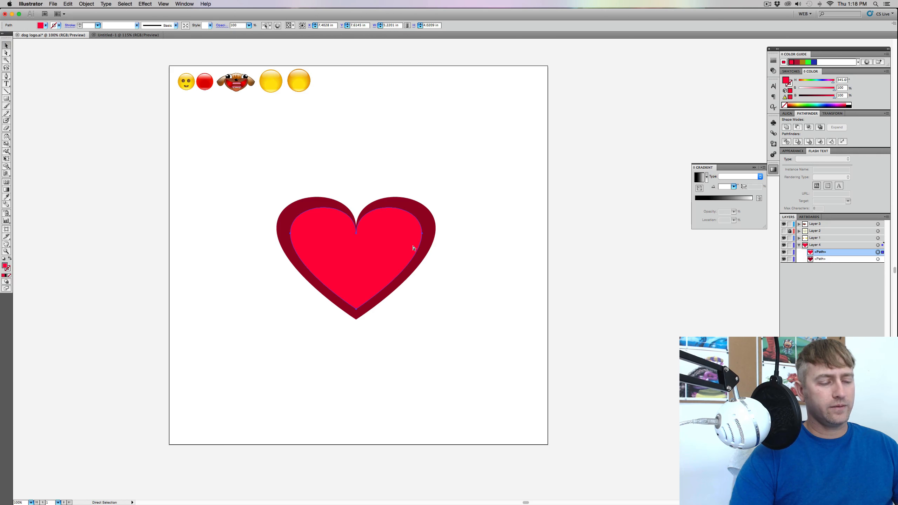
{"action": "key", "text": "super+c"}
{"action": "key", "text": "super+f"}
{"action": "left_click", "coordinate": [506, 245]}
{"action": "left_click_drag", "start_coordinate": [386, 258], "coordinate": [600, 258]}
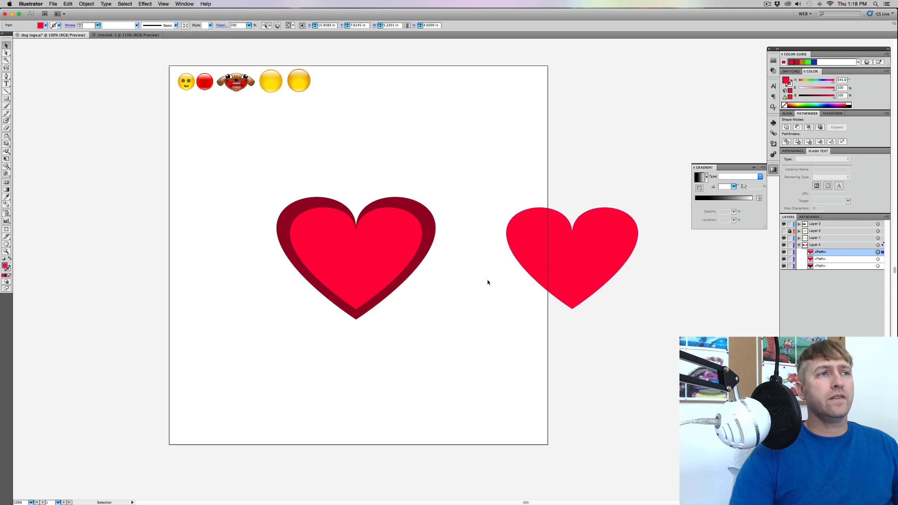
Blend the bright red inner heart with the dark red outer heart to shade the edge smoothly
{"action": "left_click", "coordinate": [369, 245]}
{"action": "left_click_drag", "start_coordinate": [475, 203], "coordinate": [416, 234]}
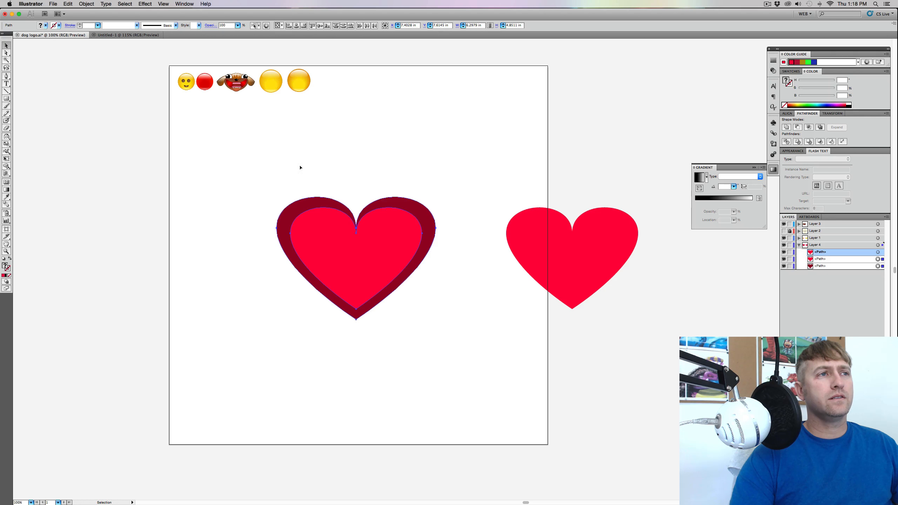
{"action": "left_click", "coordinate": [91, 4]}
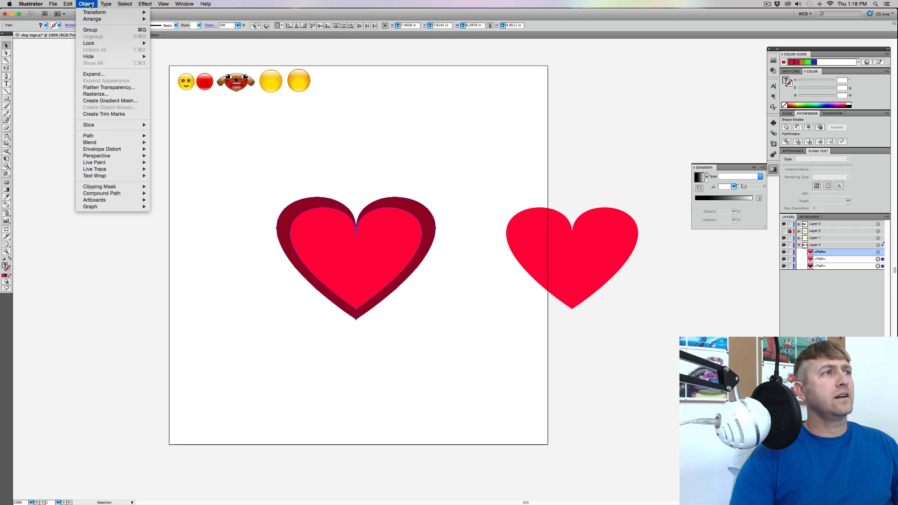
{"action": "mouse_move", "coordinate": [103, 136]}
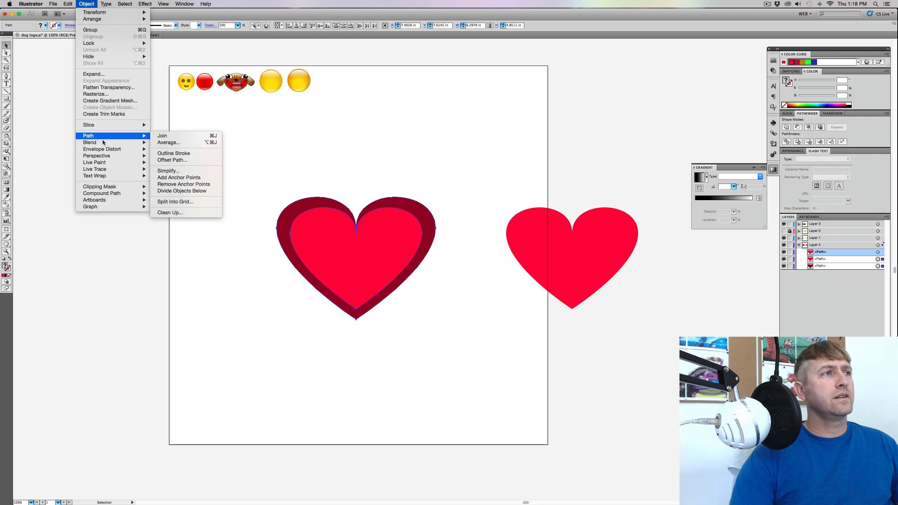
{"action": "left_click", "coordinate": [161, 142]}
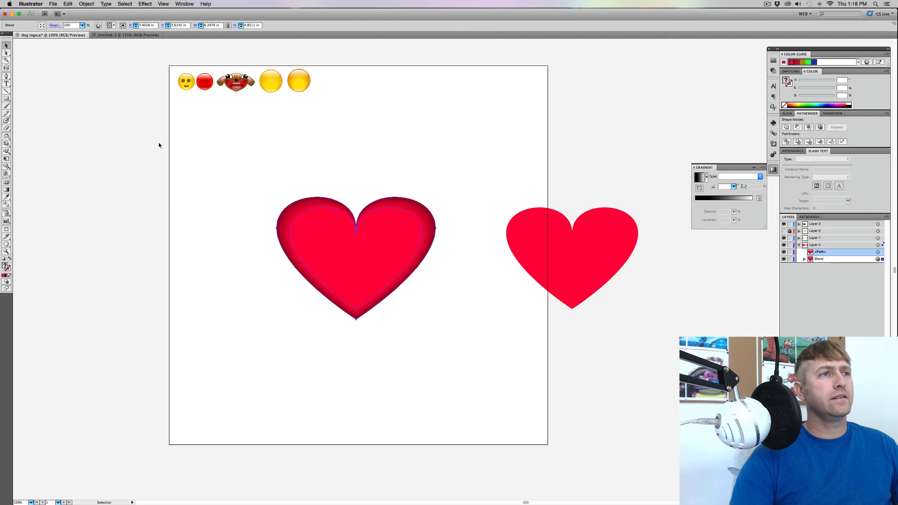
{"action": "left_click", "coordinate": [242, 159]}
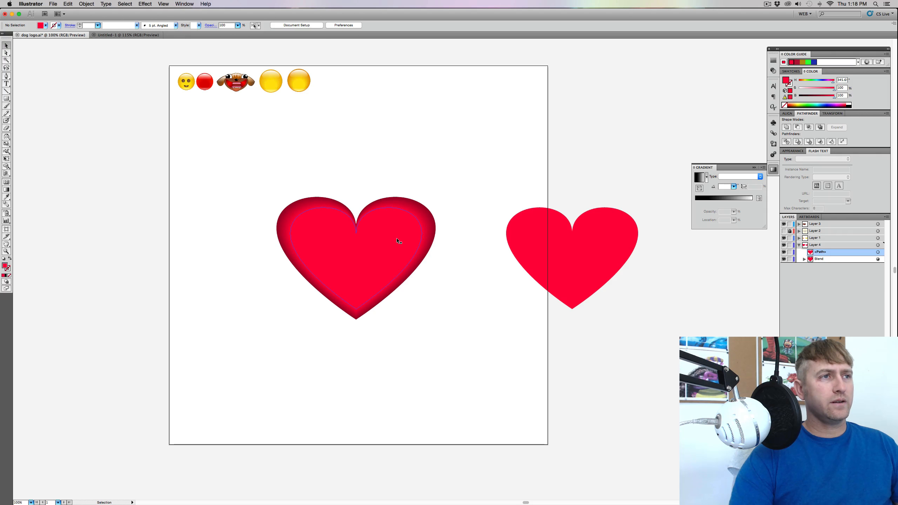
Undo the blend and shrink the inner heart proportionally from its centre to about 4.37 in wide and 3.37 in high
{"action": "key", "text": "super+z"}
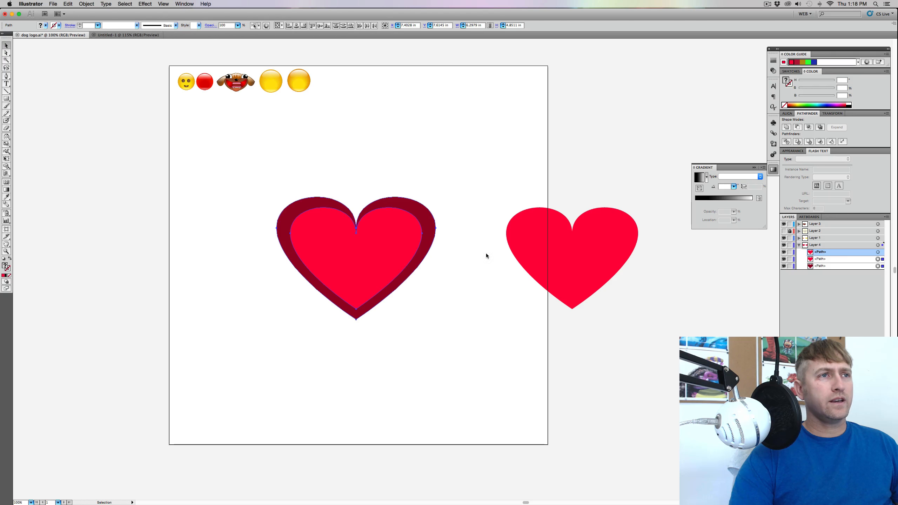
{"action": "left_click", "coordinate": [547, 252]}
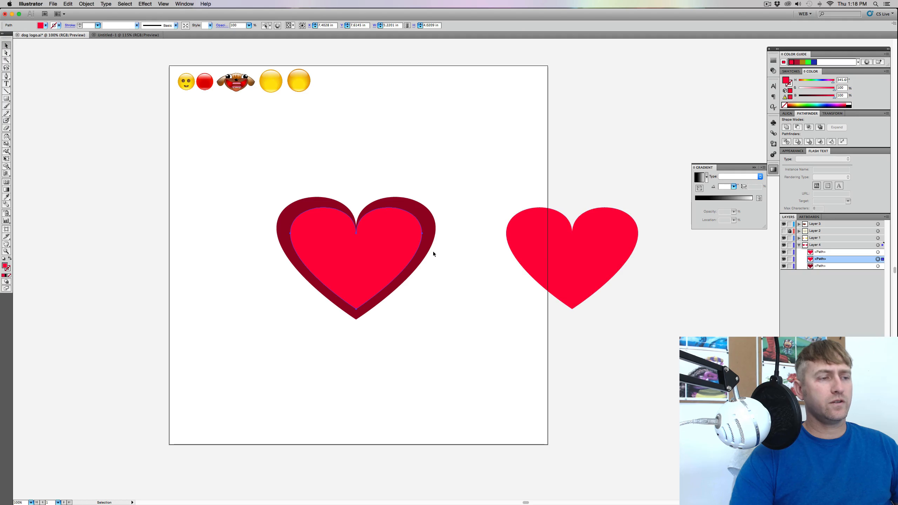
{"action": "key", "text": "e"}
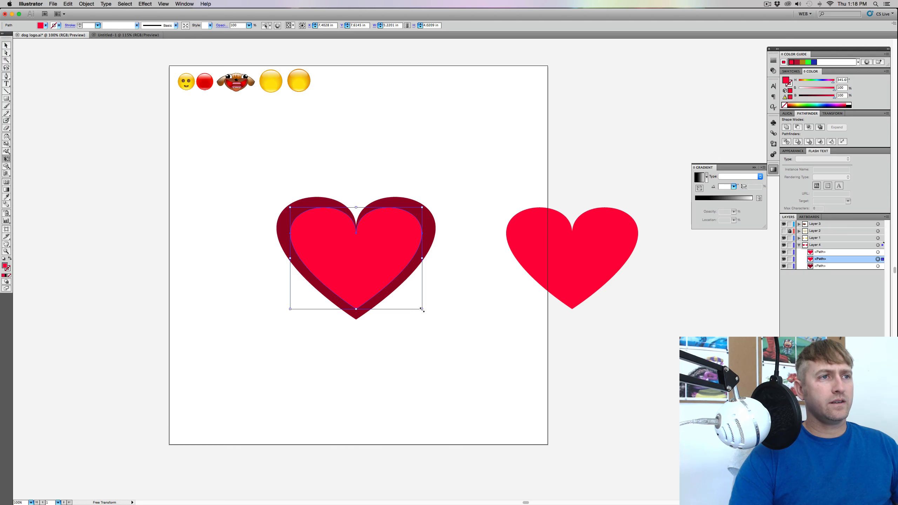
{"action": "left_click_drag", "start_coordinate": [422, 309], "coordinate": [411, 301]}
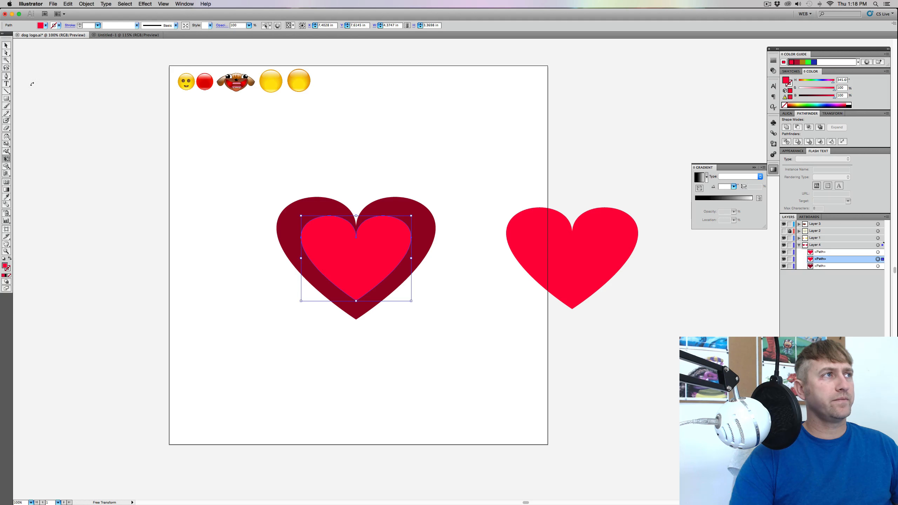
Blend the smaller bright red inner heart with the dark red outer heart for a wider shaded edge
{"action": "left_click", "coordinate": [6, 46]}
{"action": "left_click_drag", "start_coordinate": [453, 248], "coordinate": [355, 274]}
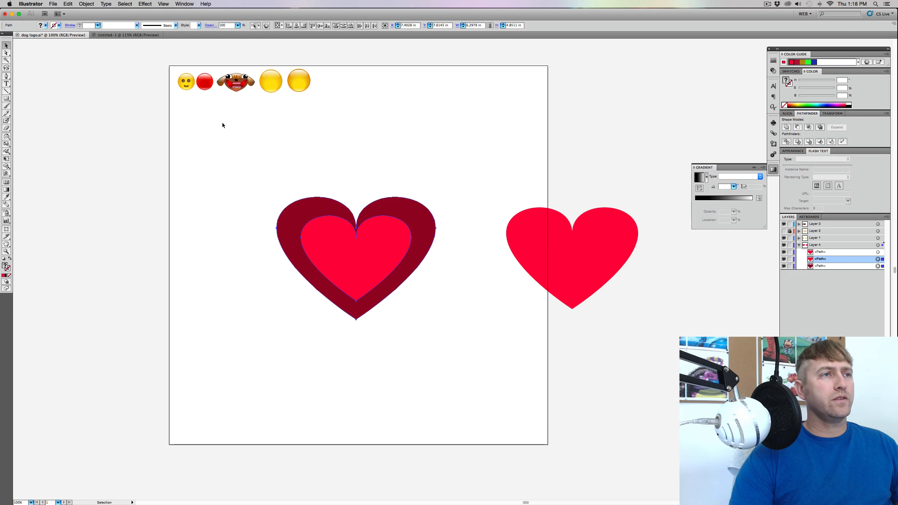
{"action": "left_click", "coordinate": [91, 4]}
{"action": "mouse_move", "coordinate": [147, 136]}
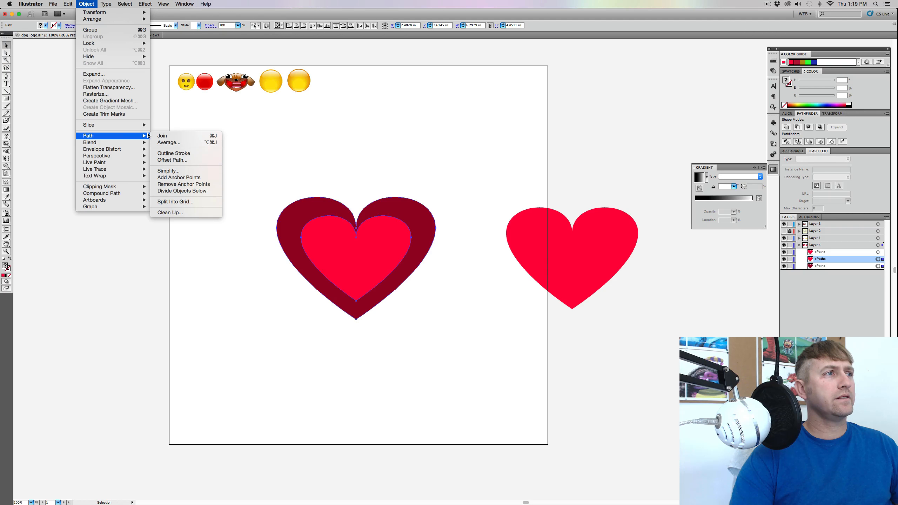
{"action": "left_click", "coordinate": [164, 143]}
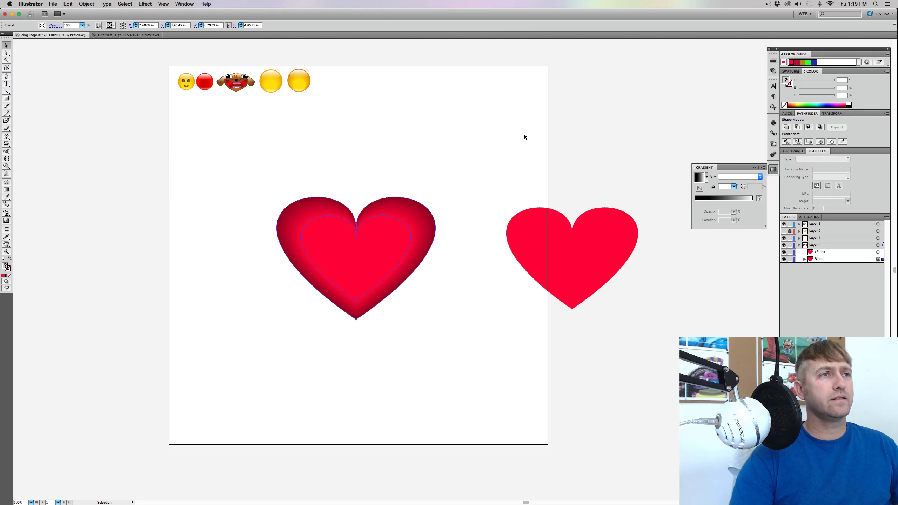
{"action": "left_click", "coordinate": [465, 147]}
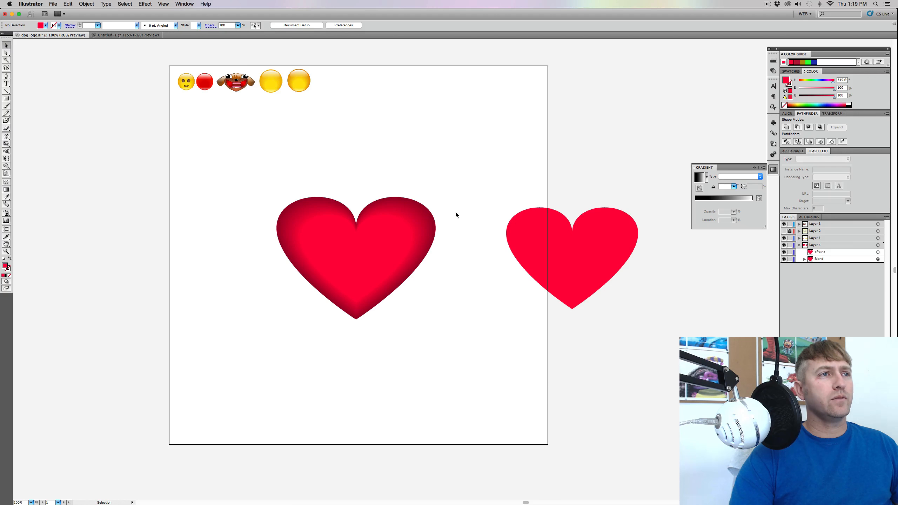
Duplicate the spare bright red heart diagonally below itself, then move the original horizontally onto the centre of the blended heart
{"action": "left_click", "coordinate": [584, 253]}
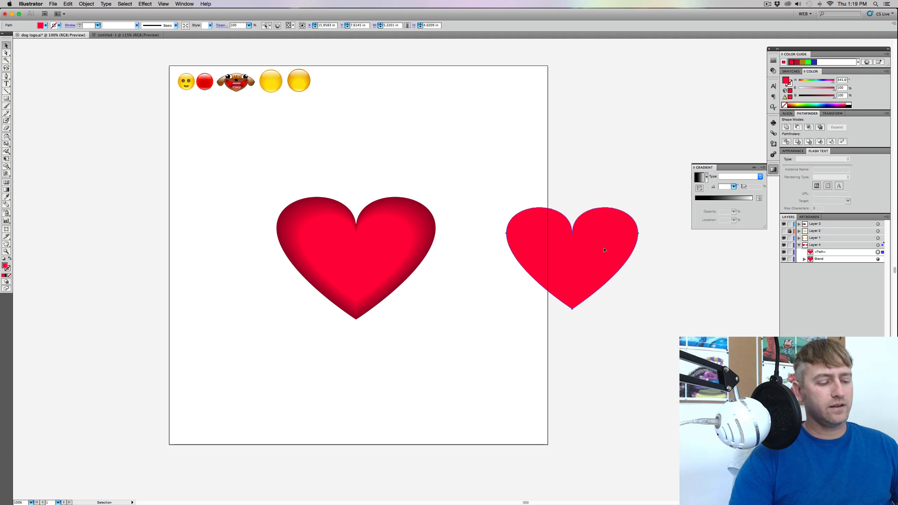
{"action": "left_click_drag", "start_coordinate": [604, 250], "coordinate": [731, 323]}
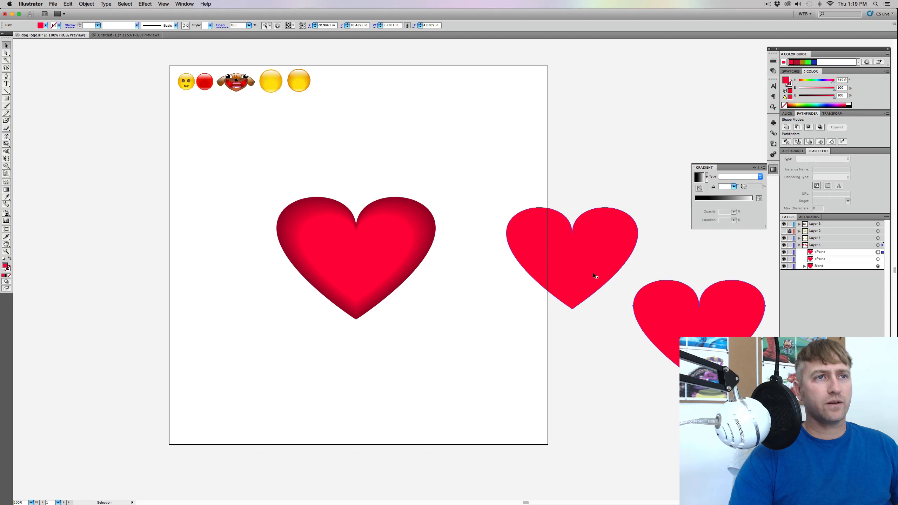
{"action": "left_click", "coordinate": [595, 276]}
{"action": "left_click_drag", "start_coordinate": [590, 254], "coordinate": [383, 255]}
Fill the front heart with a 90° linear black-to-white gradient, with the black stop at about 23%
{"action": "left_click", "coordinate": [709, 203]}
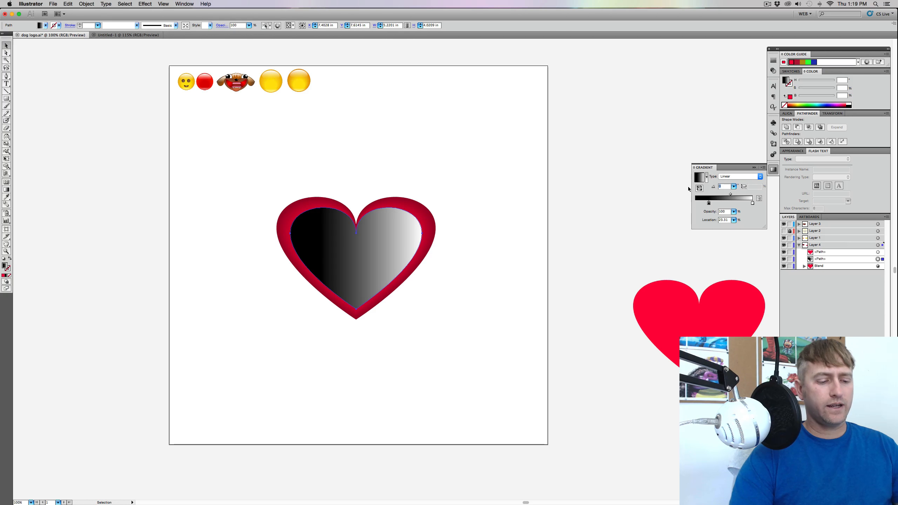
{"action": "type", "text": "90"}
{"action": "key", "text": "Return"}
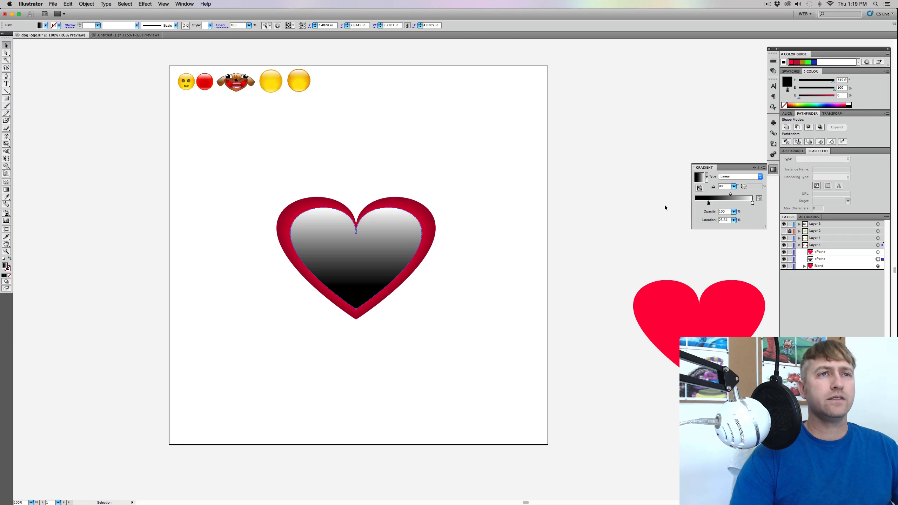
Switch the gradient's black stop to CMYK and set all four channels to 100%
{"action": "left_click", "coordinate": [774, 71]}
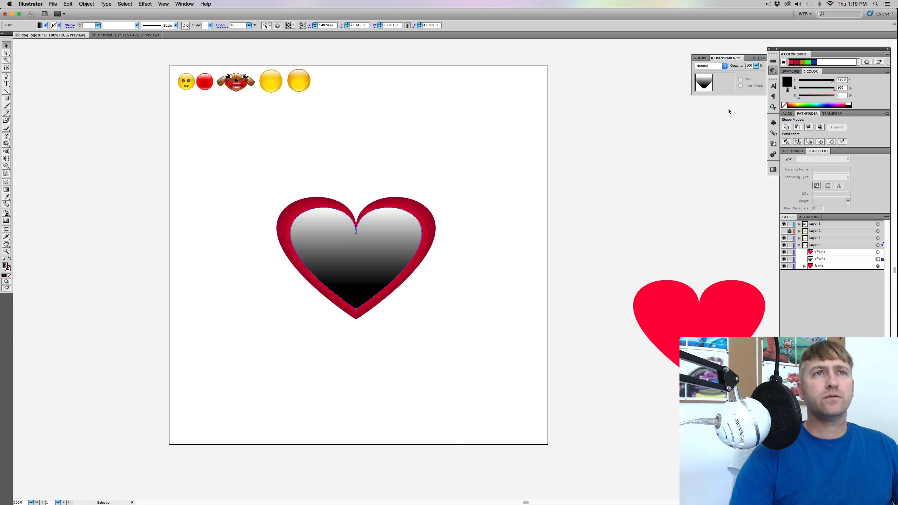
{"action": "left_click", "coordinate": [724, 66]}
{"action": "left_click", "coordinate": [753, 79]}
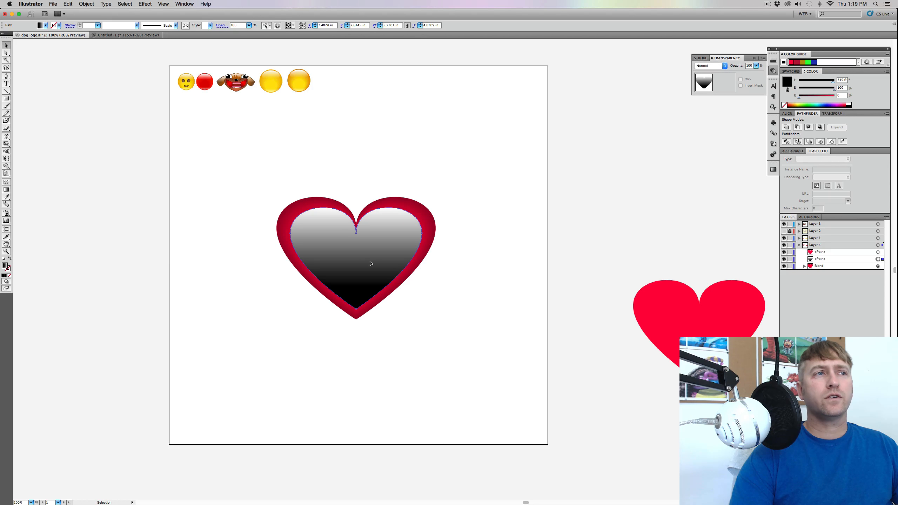
{"action": "left_click", "coordinate": [888, 72]}
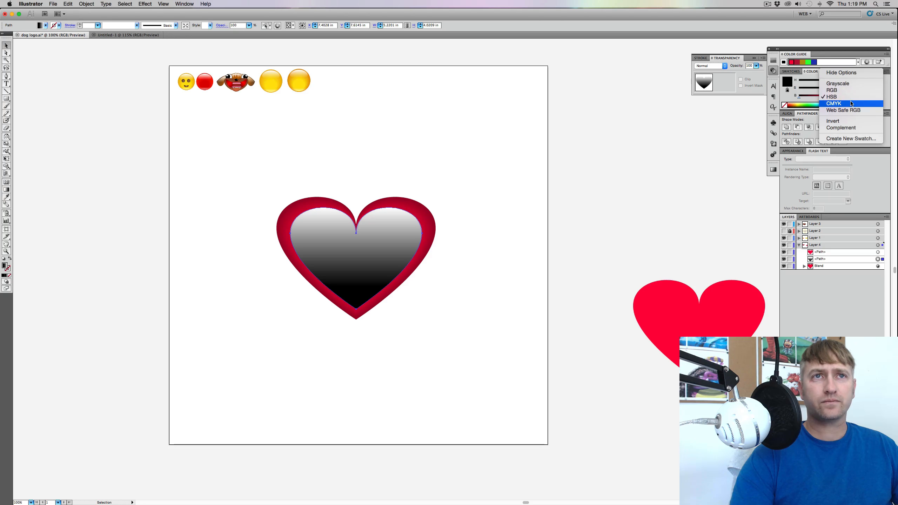
{"action": "left_click", "coordinate": [834, 103]}
{"action": "left_click_drag", "start_coordinate": [827, 82], "coordinate": [834, 94]}
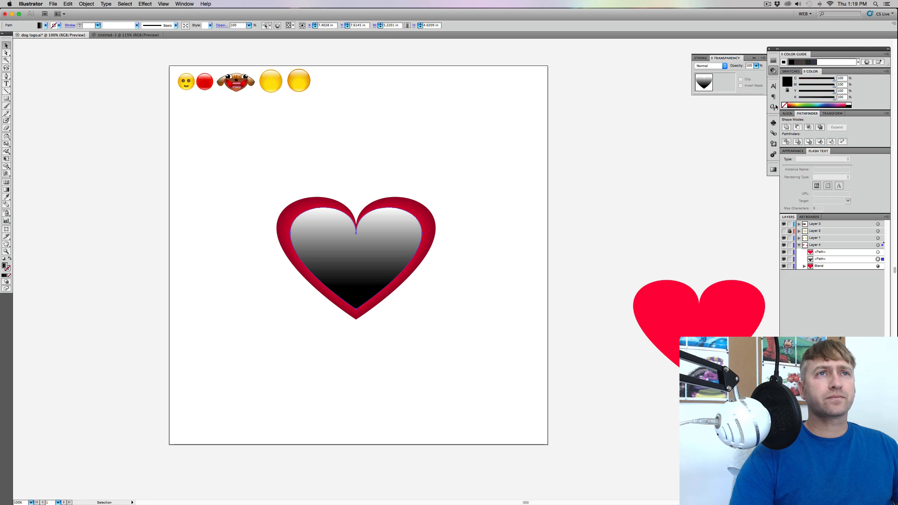
Set the gradient heart's blending mode to Screen
{"action": "left_click", "coordinate": [725, 66]}
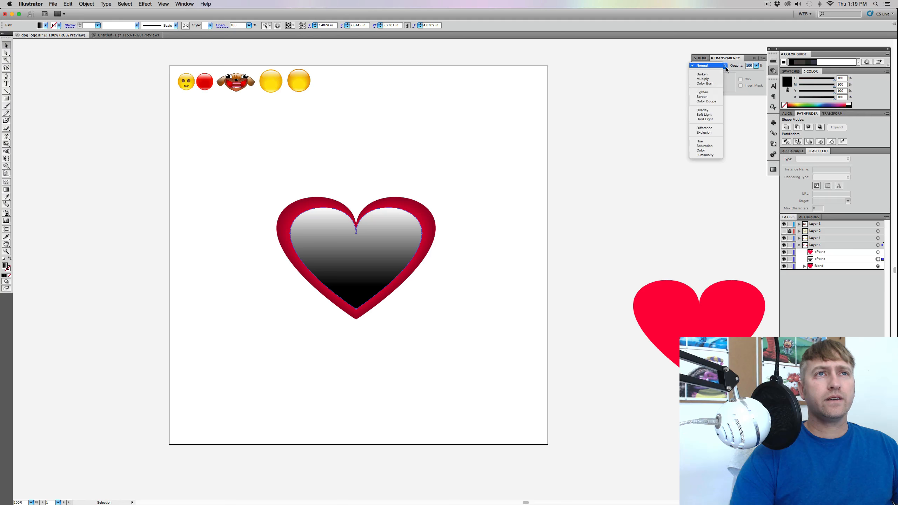
{"action": "left_click", "coordinate": [708, 97]}
{"action": "left_click", "coordinate": [709, 98]}
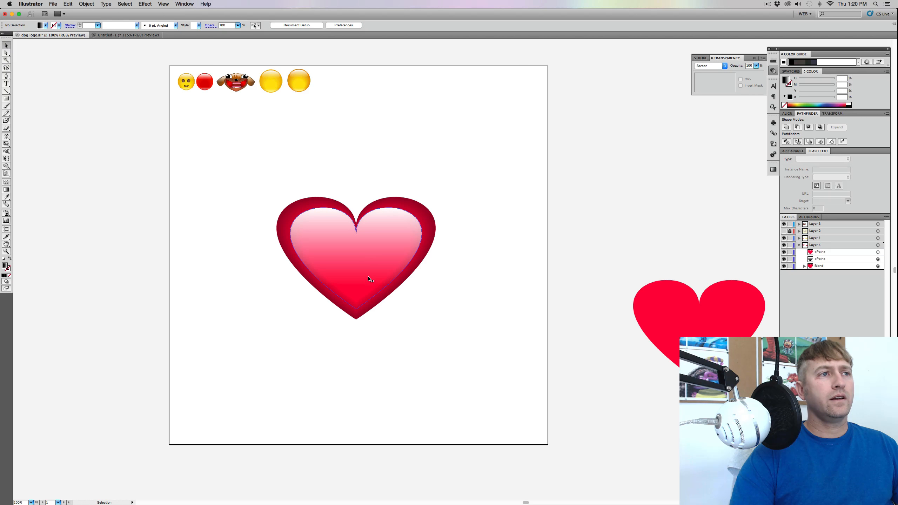
Raise the gradient heart's bottom anchor point straight up about 1.3 in to shorten it into a glossy highlight
{"action": "left_click", "coordinate": [368, 259]}
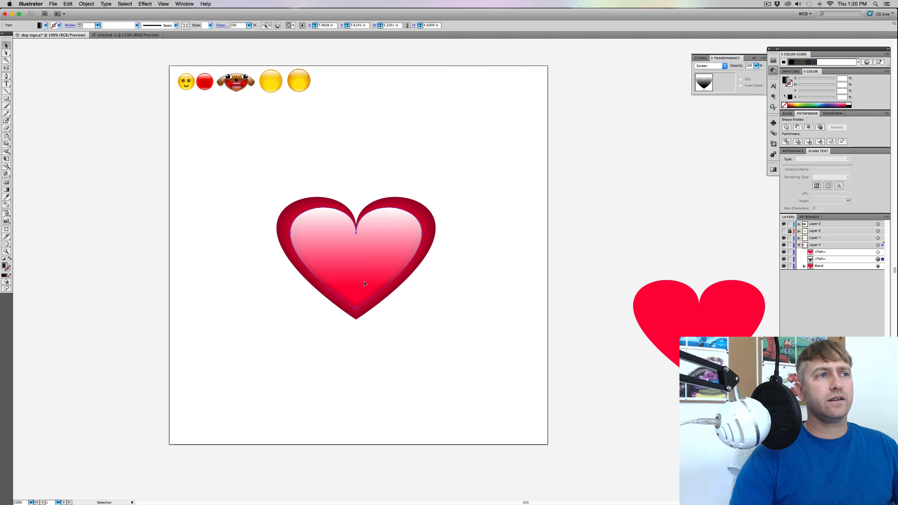
{"action": "left_click", "coordinate": [8, 54]}
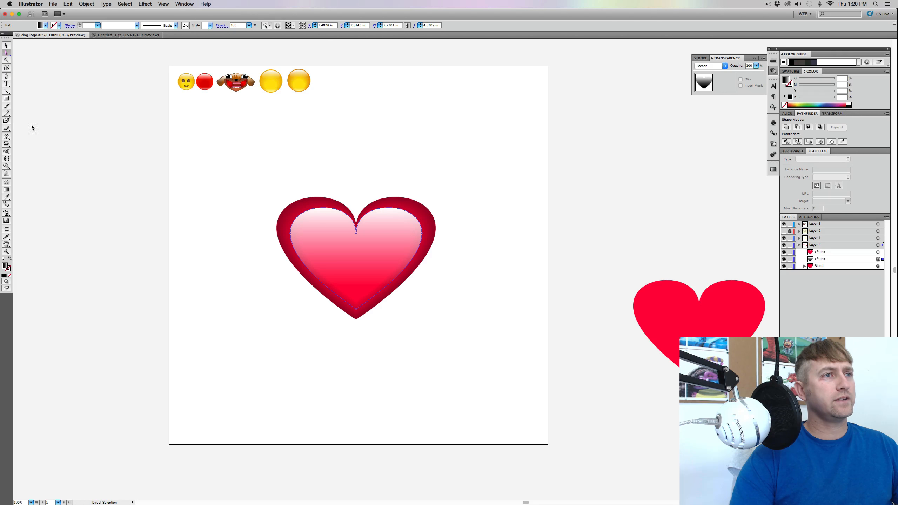
{"action": "left_click", "coordinate": [365, 317]}
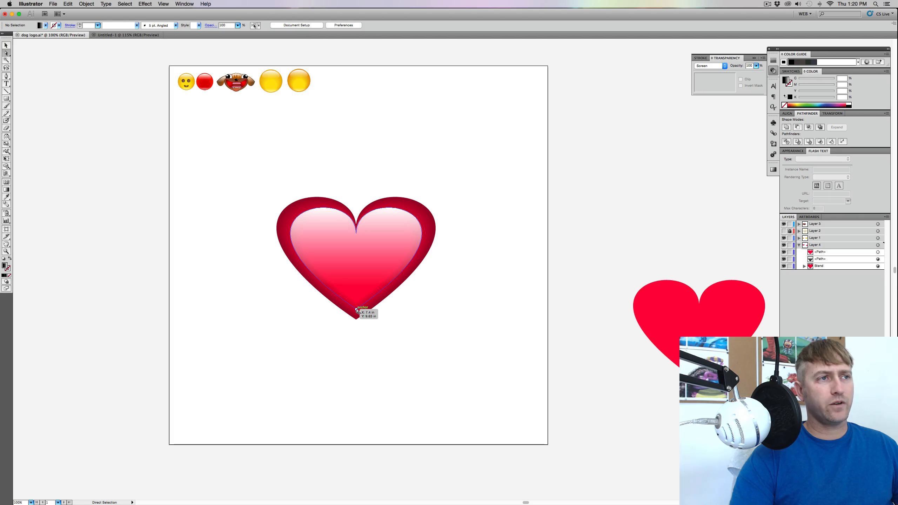
{"action": "left_click_drag", "start_coordinate": [357, 310], "coordinate": [358, 279]}
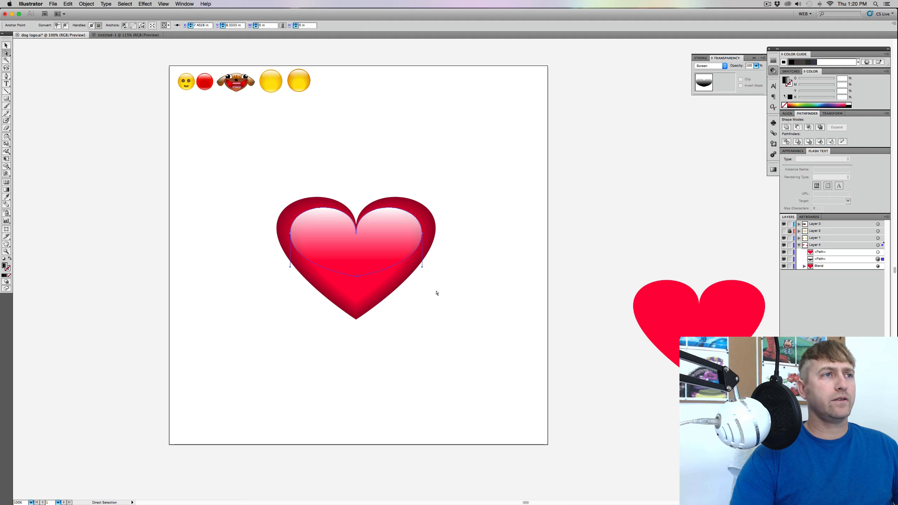
{"action": "left_click", "coordinate": [388, 351]}
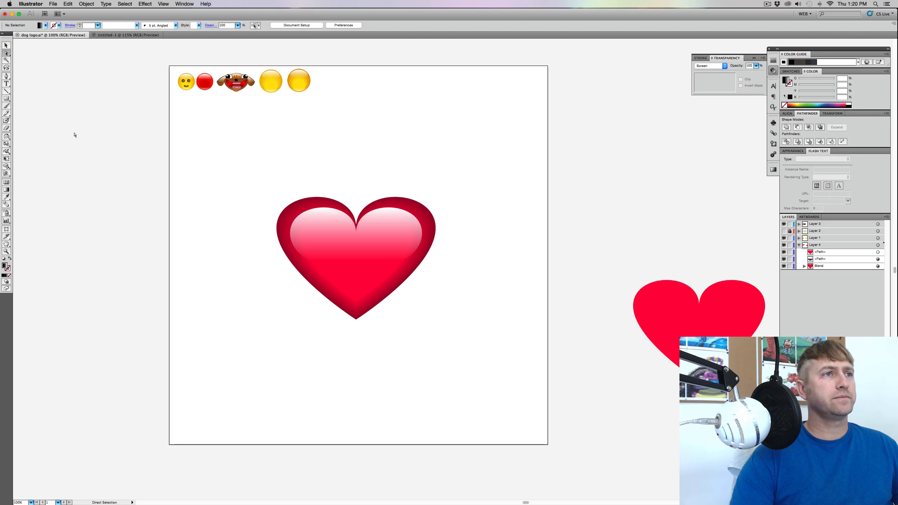
Target the dark outer heart path inside the blend and darken its fill to about 32% brightness in HSB
{"action": "left_click", "coordinate": [6, 45]}
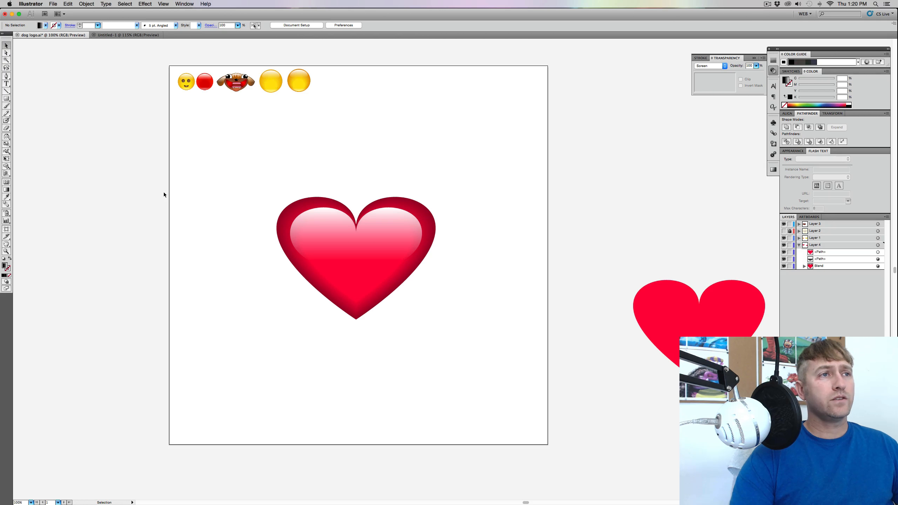
{"action": "left_click", "coordinate": [400, 280]}
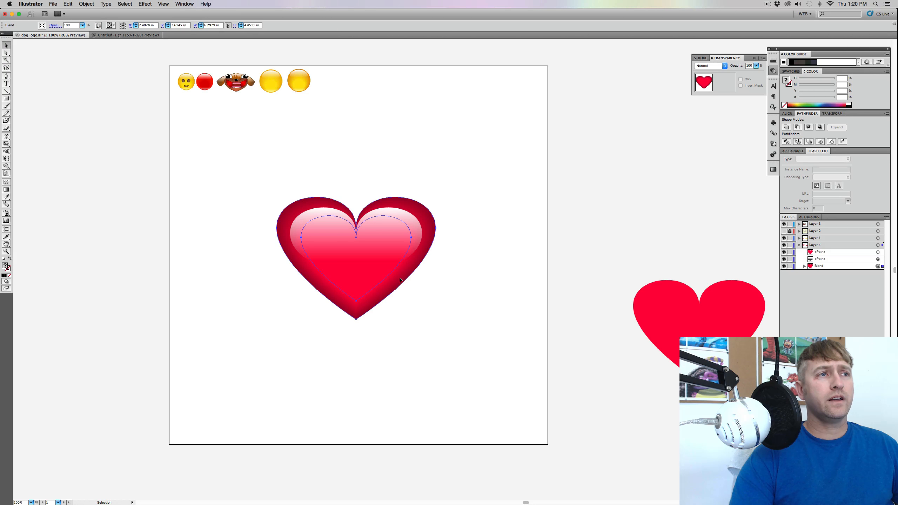
{"action": "left_click", "coordinate": [431, 282]}
{"action": "left_click", "coordinate": [804, 267]}
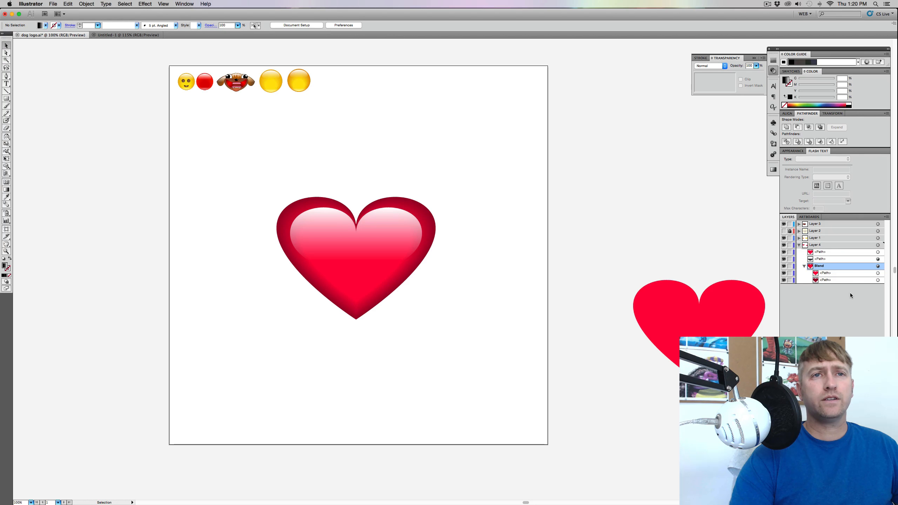
{"action": "left_click", "coordinate": [850, 280]}
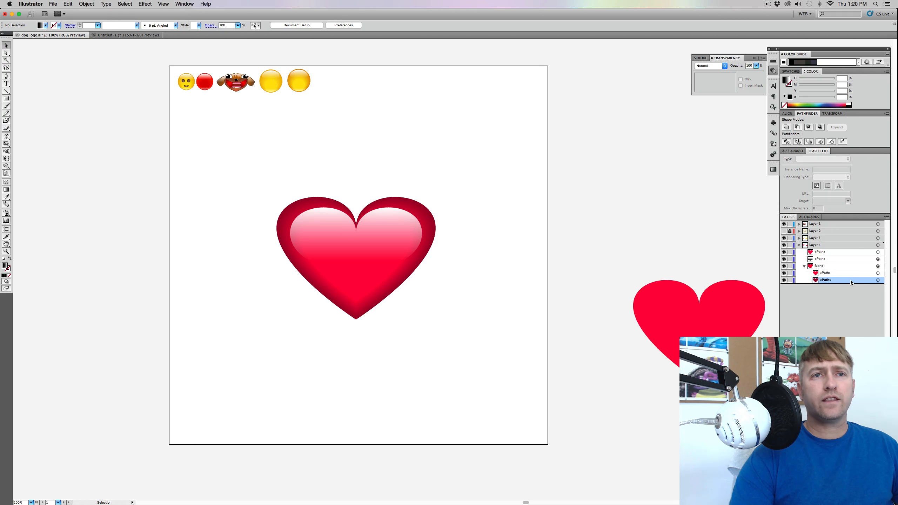
{"action": "left_click", "coordinate": [877, 280]}
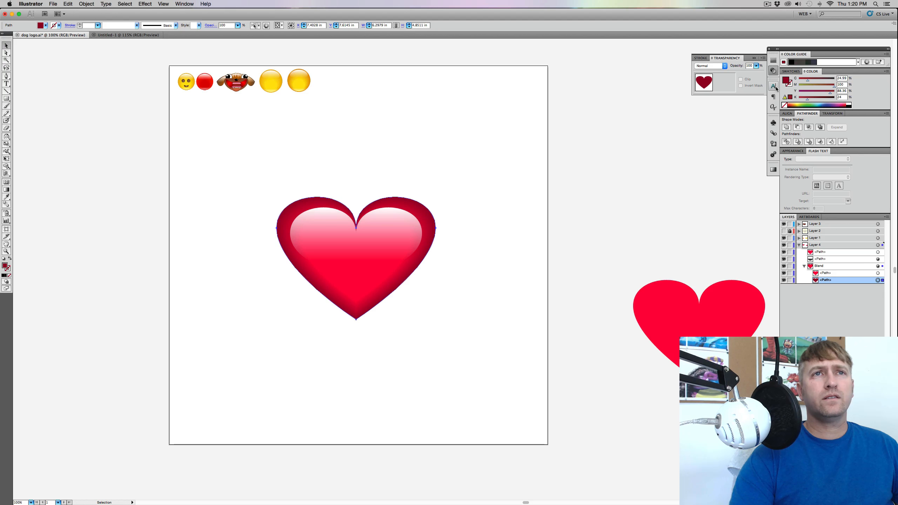
{"action": "left_click", "coordinate": [888, 71]}
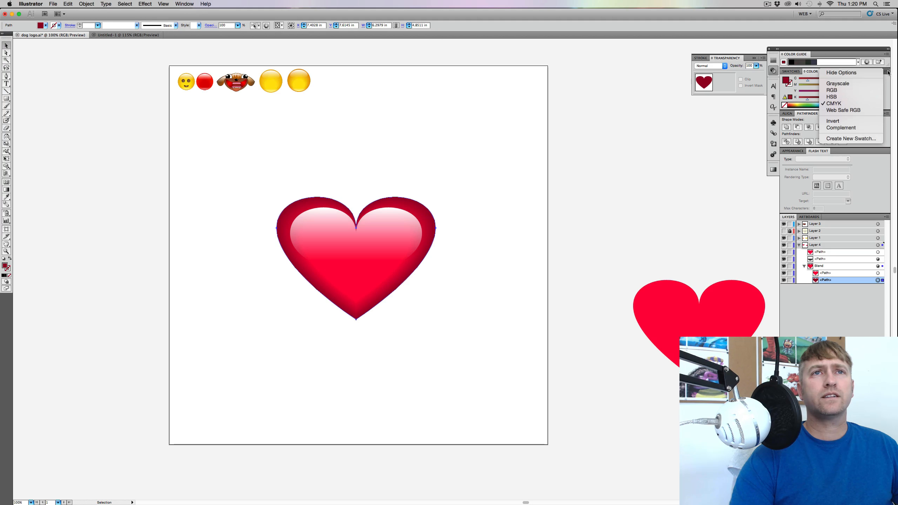
{"action": "left_click", "coordinate": [849, 100]}
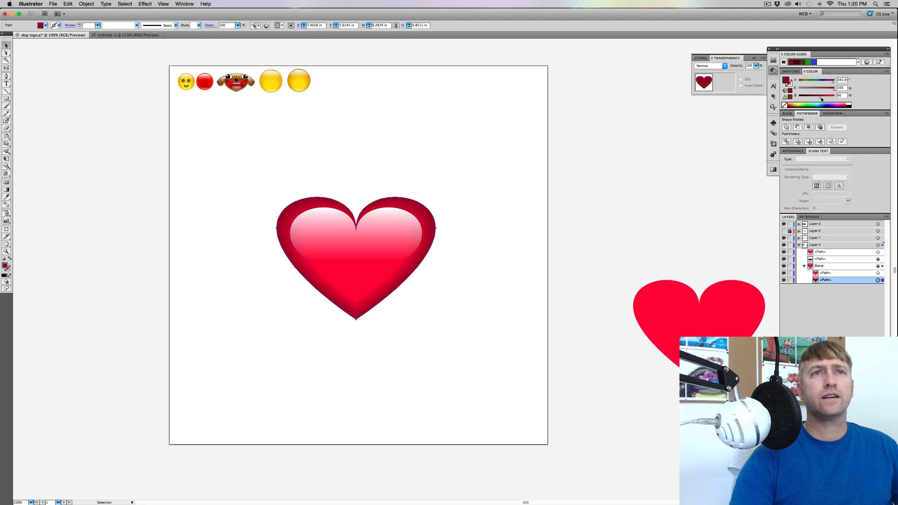
{"action": "left_click_drag", "start_coordinate": [821, 99], "coordinate": [811, 99]}
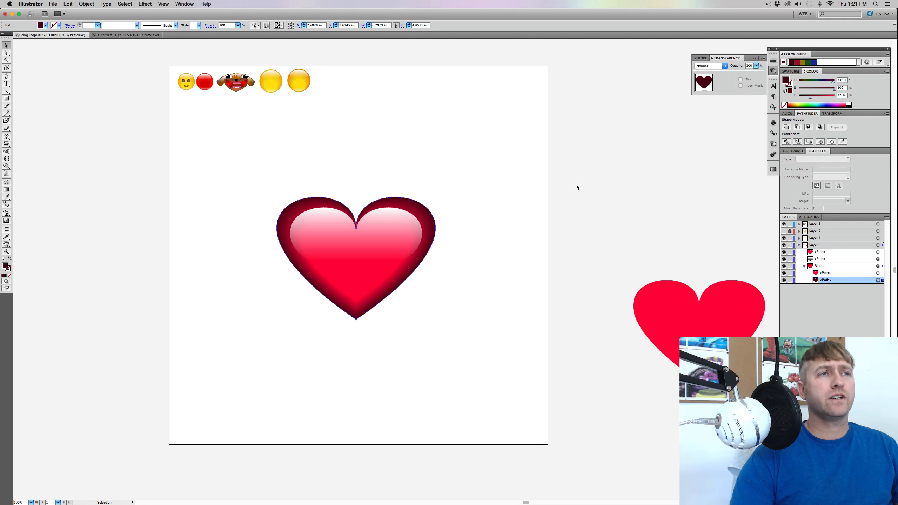
{"action": "left_click", "coordinate": [513, 206]}
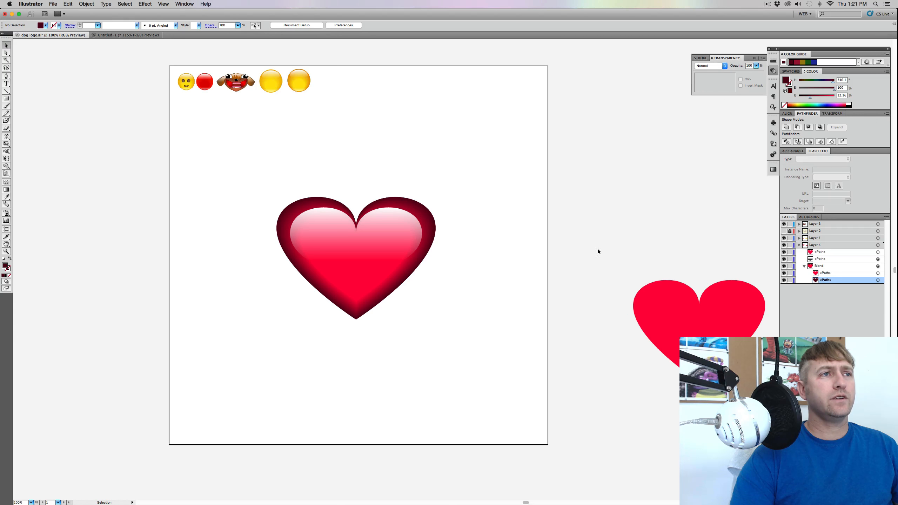
Extend the upper direction handles of the highlight heart's two side anchors straight up to make its lobes taller
{"action": "left_click", "coordinate": [837, 258]}
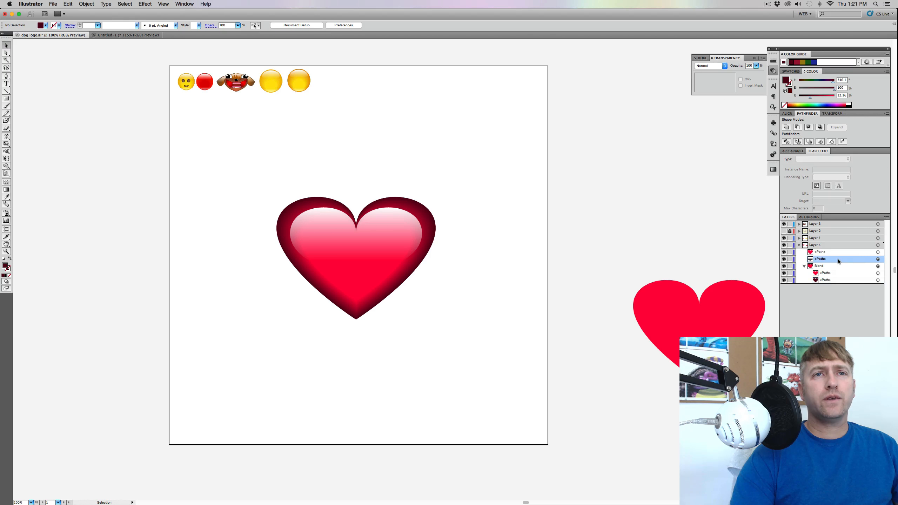
{"action": "left_click", "coordinate": [879, 259]}
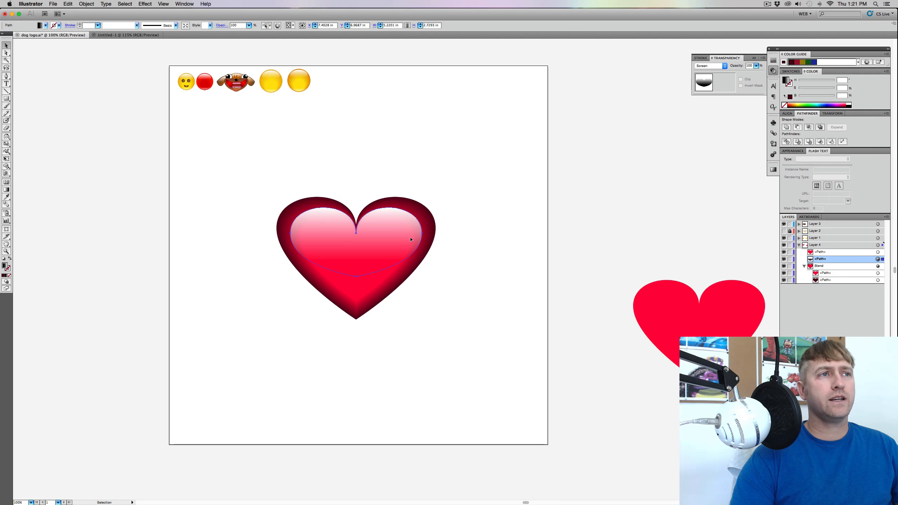
{"action": "left_click", "coordinate": [6, 53]}
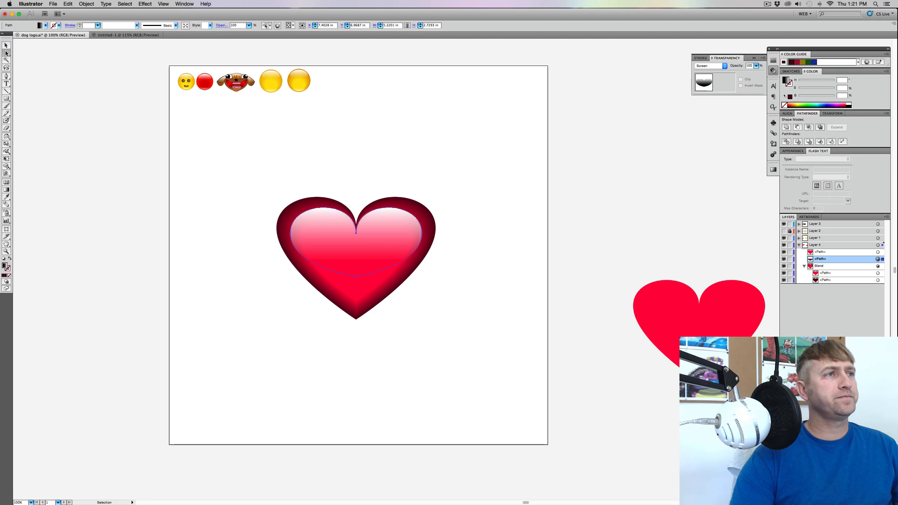
{"action": "left_click", "coordinate": [423, 234]}
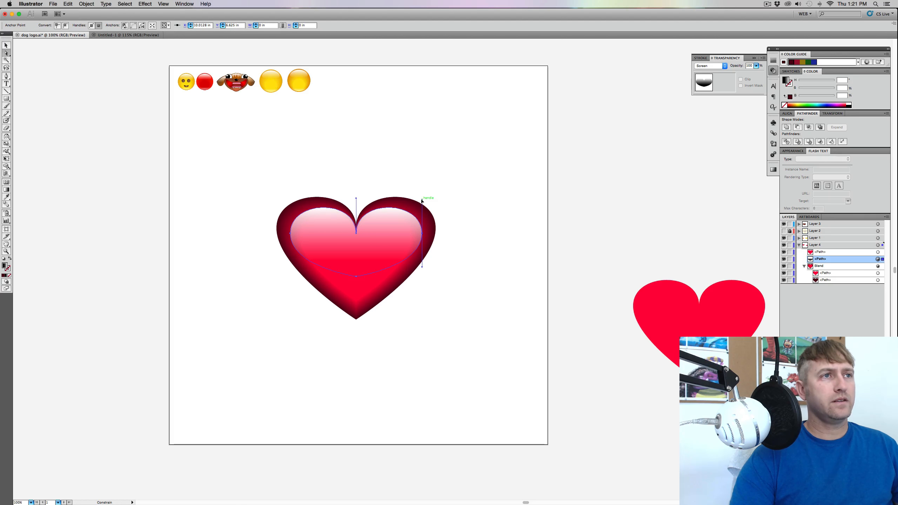
{"action": "left_click_drag", "start_coordinate": [422, 202], "coordinate": [423, 189]}
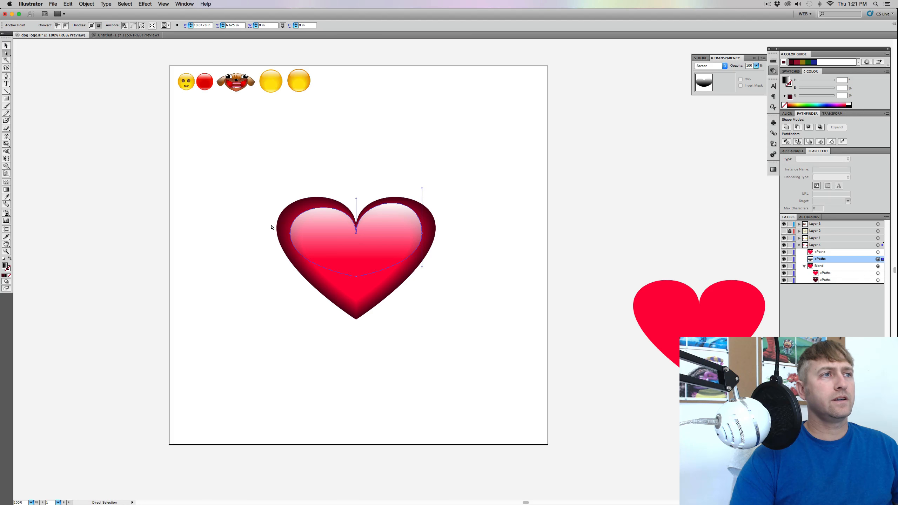
{"action": "left_click", "coordinate": [290, 234]}
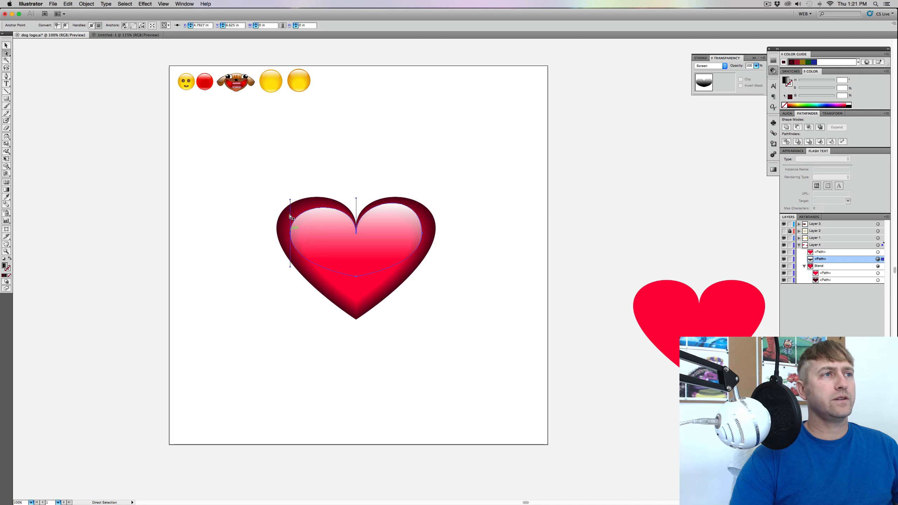
{"action": "left_click_drag", "start_coordinate": [290, 199], "coordinate": [290, 190]}
{"action": "left_click", "coordinate": [293, 197]}
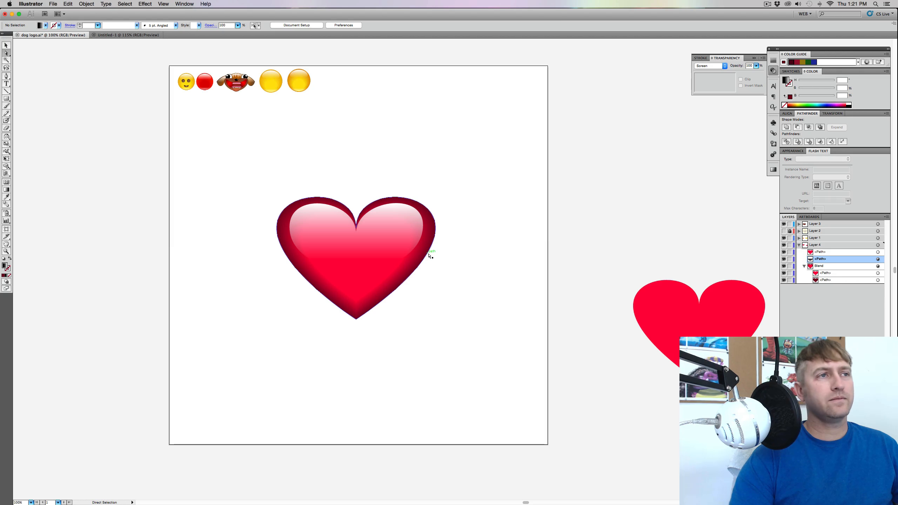
Squash the bright inner heart of the blend vertically with Free Transform, raising its lower edge and adjusting its upper edge to widen the dark shading
{"action": "left_click", "coordinate": [412, 207]}
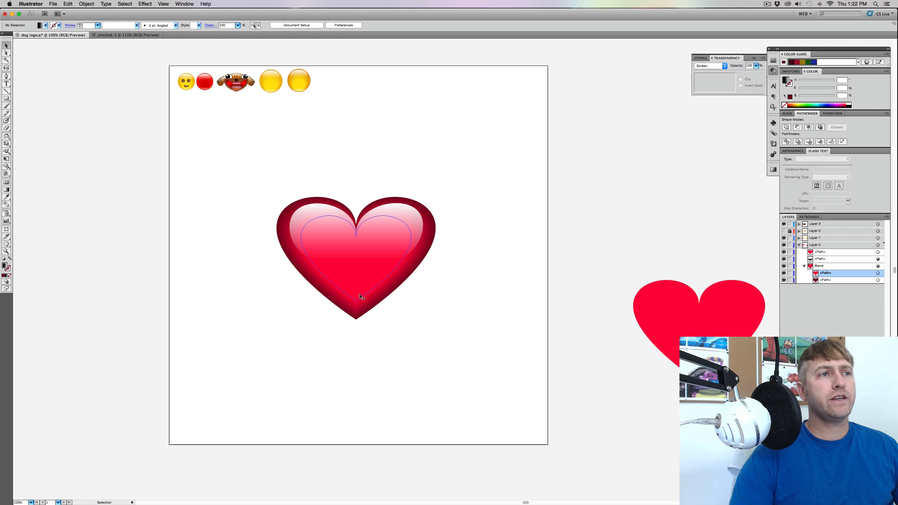
{"action": "left_click", "coordinate": [360, 300]}
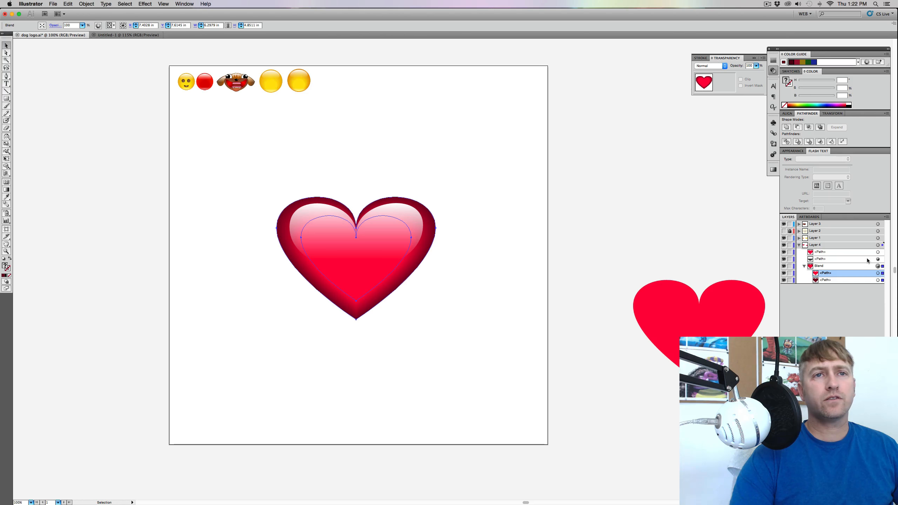
{"action": "left_click", "coordinate": [877, 273]}
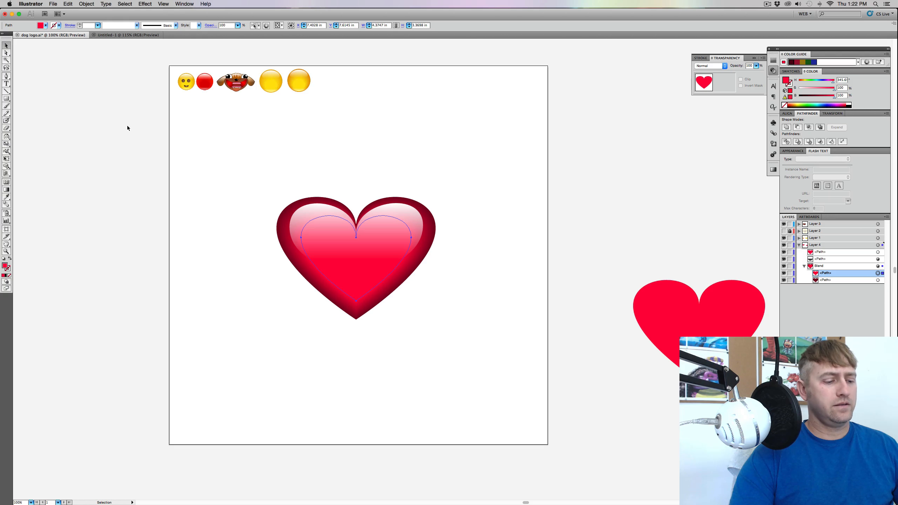
{"action": "key", "text": "e"}
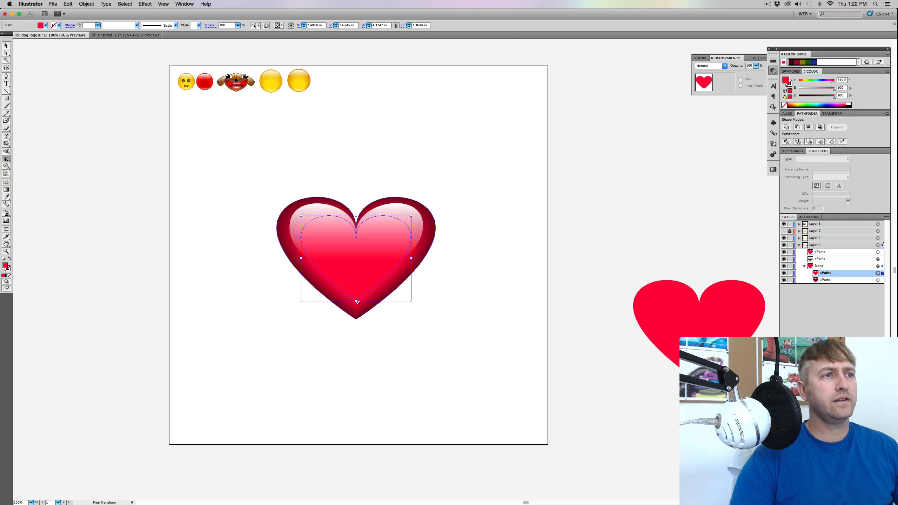
{"action": "left_click_drag", "start_coordinate": [358, 302], "coordinate": [366, 293]}
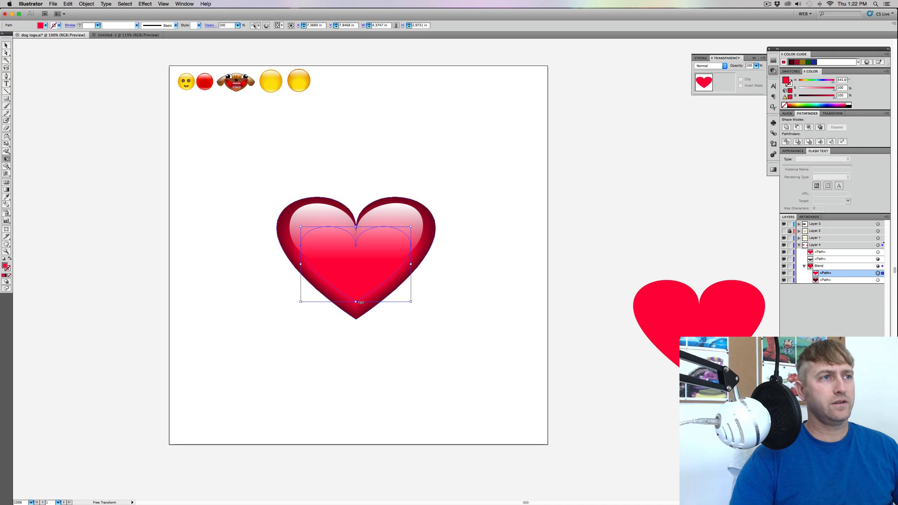
{"action": "left_click_drag", "start_coordinate": [356, 302], "coordinate": [357, 283]}
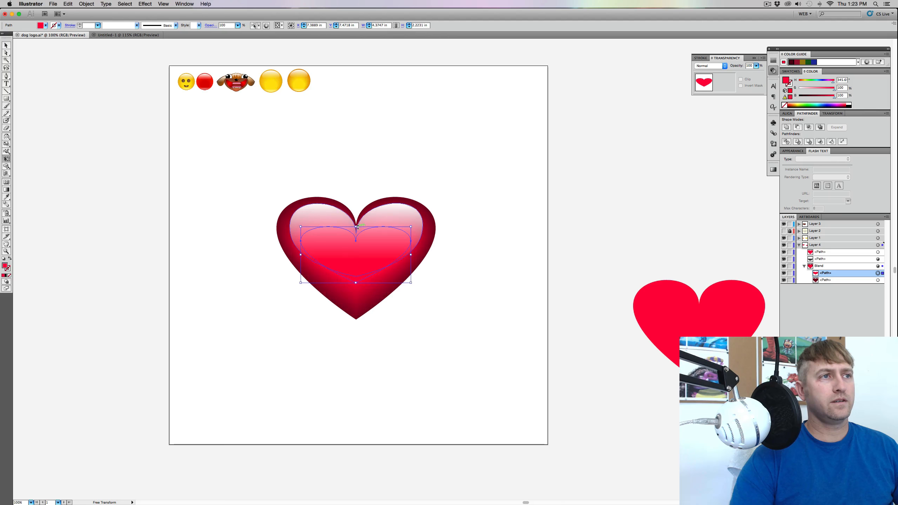
{"action": "left_click_drag", "start_coordinate": [357, 226], "coordinate": [357, 217]}
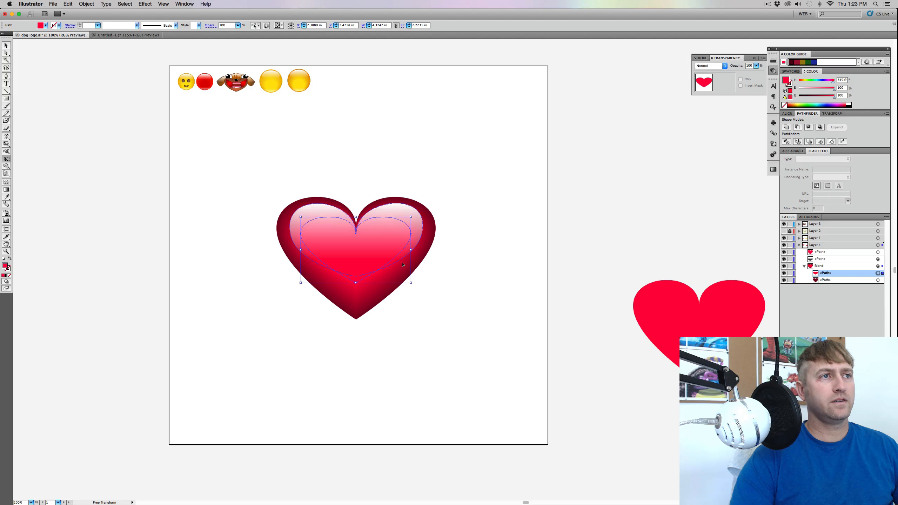
{"action": "left_click", "coordinate": [6, 45]}
{"action": "left_click", "coordinate": [198, 194]}
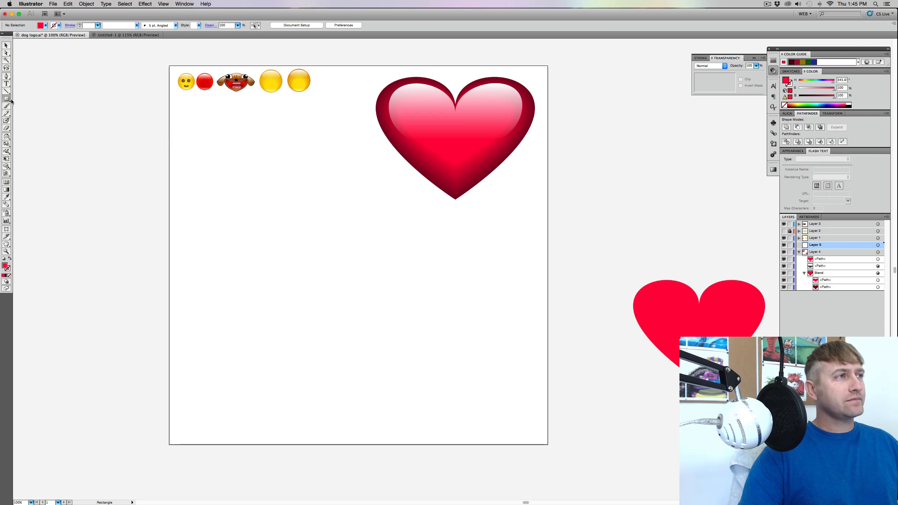
Draw a red rectangle about 6.8 by 1.5 in below the emojis and apply Round Corners with a 0.875 in radius
{"action": "left_click_drag", "start_coordinate": [195, 235], "coordinate": [366, 274]}
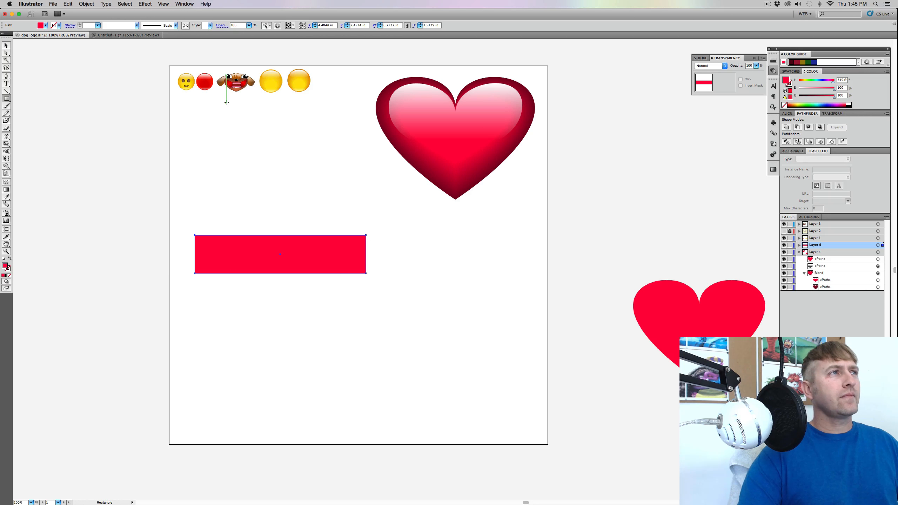
{"action": "left_click", "coordinate": [145, 6]}
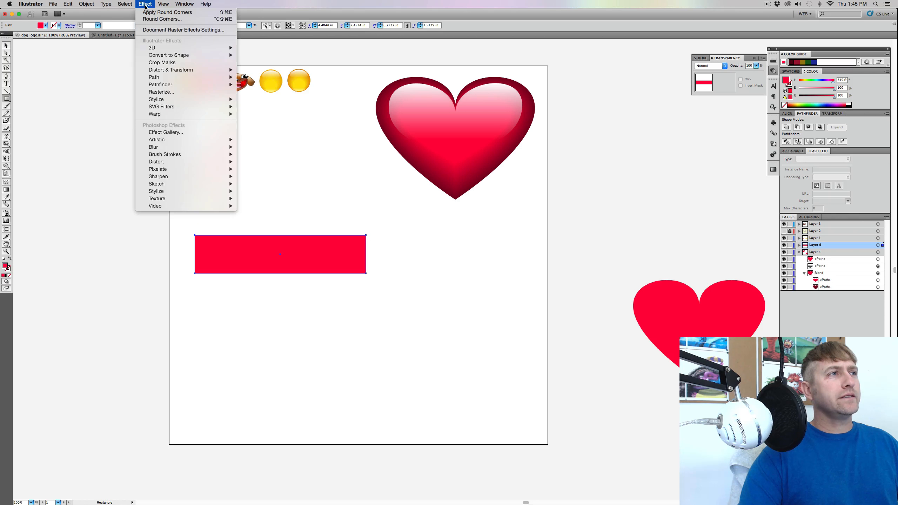
{"action": "mouse_move", "coordinate": [159, 99]}
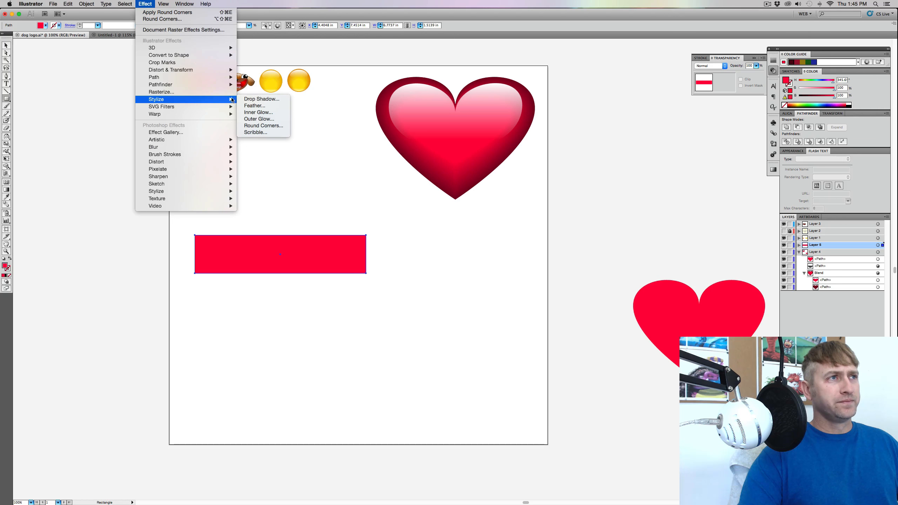
{"action": "left_click", "coordinate": [263, 126]}
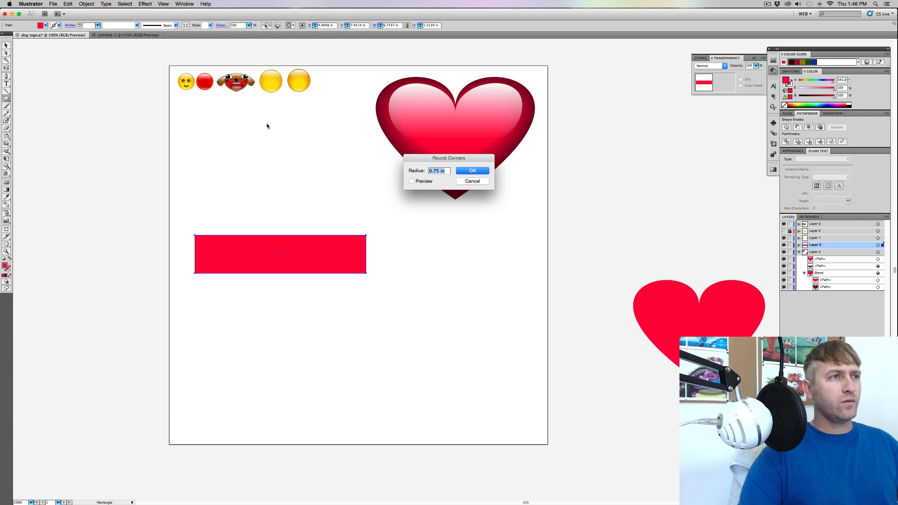
{"action": "left_click", "coordinate": [412, 181]}
{"action": "type", "text": "0.875"}
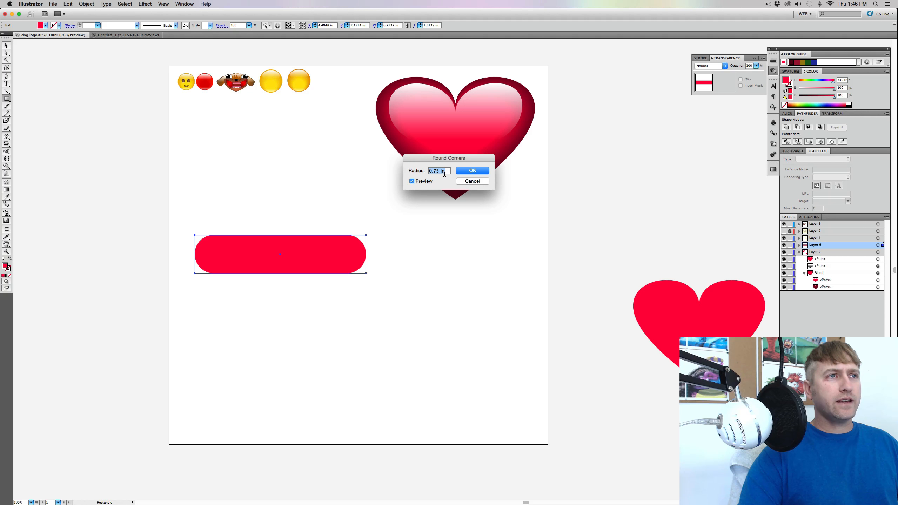
{"action": "key", "text": "Tab"}
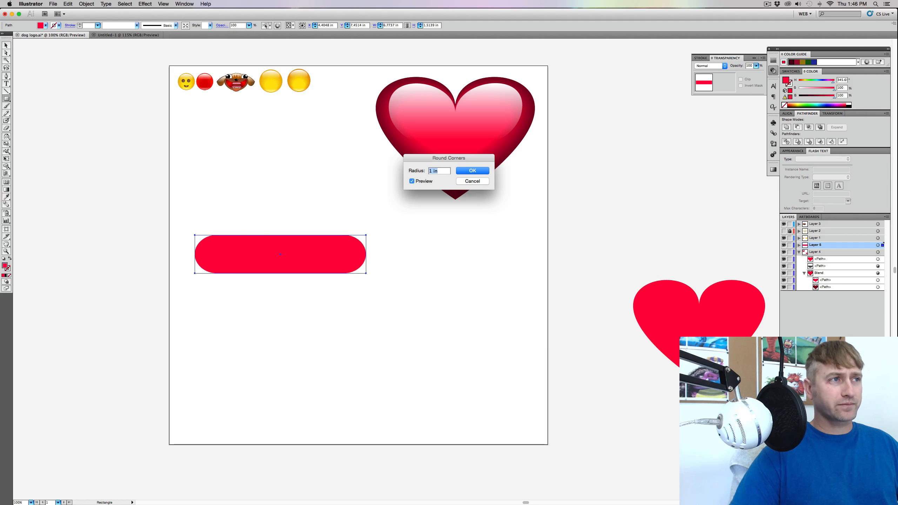
{"action": "key", "text": "Down"}
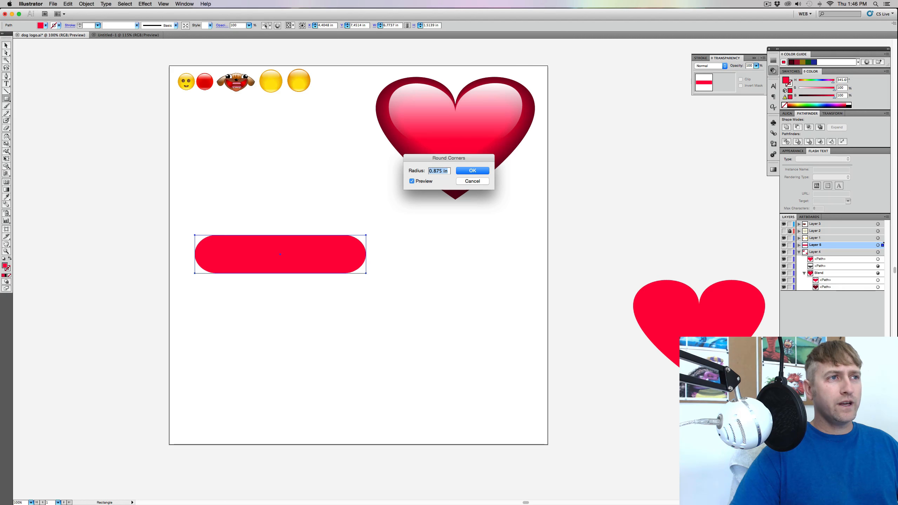
{"action": "key", "text": "Up"}
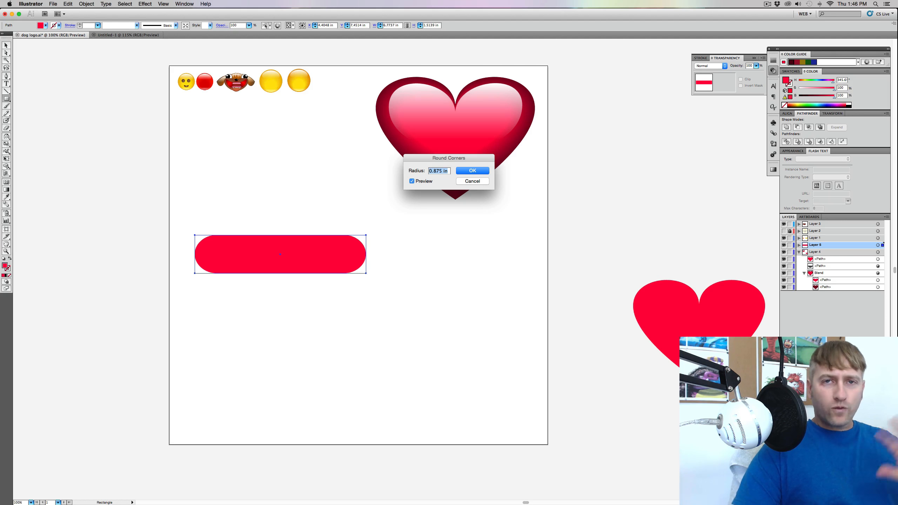
{"action": "left_click", "coordinate": [466, 172]}
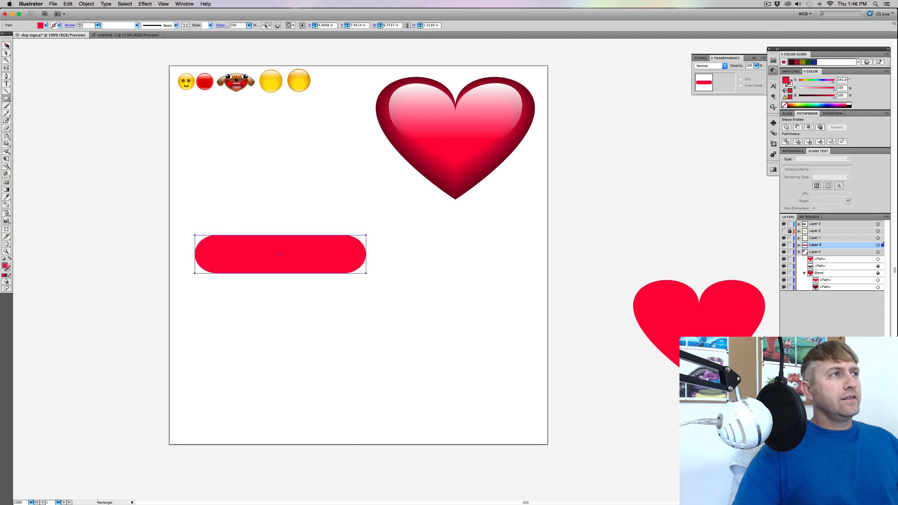
Rotate the rounded red bar 45° clockwise about its center with Free Transform
{"action": "key", "text": "v"}
{"action": "left_click", "coordinate": [249, 189]}
{"action": "left_click_drag", "start_coordinate": [278, 274], "coordinate": [279, 274]}
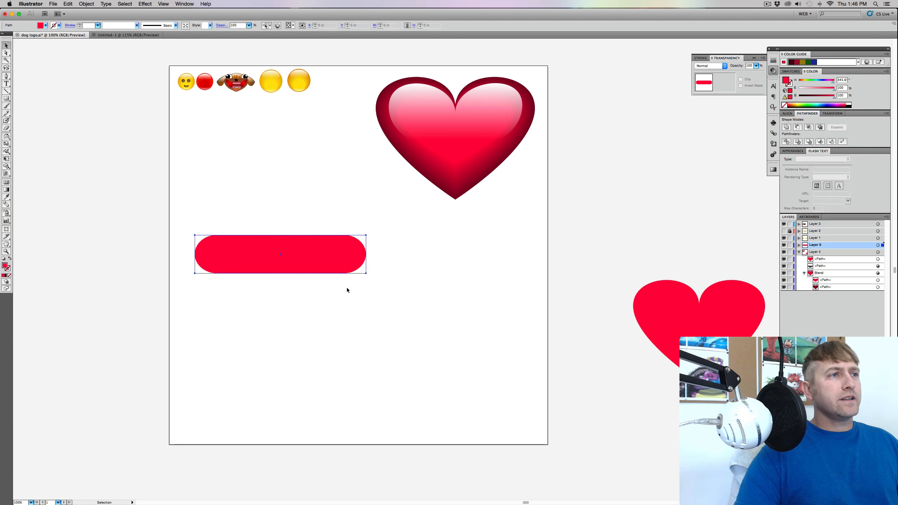
{"action": "key", "text": "e"}
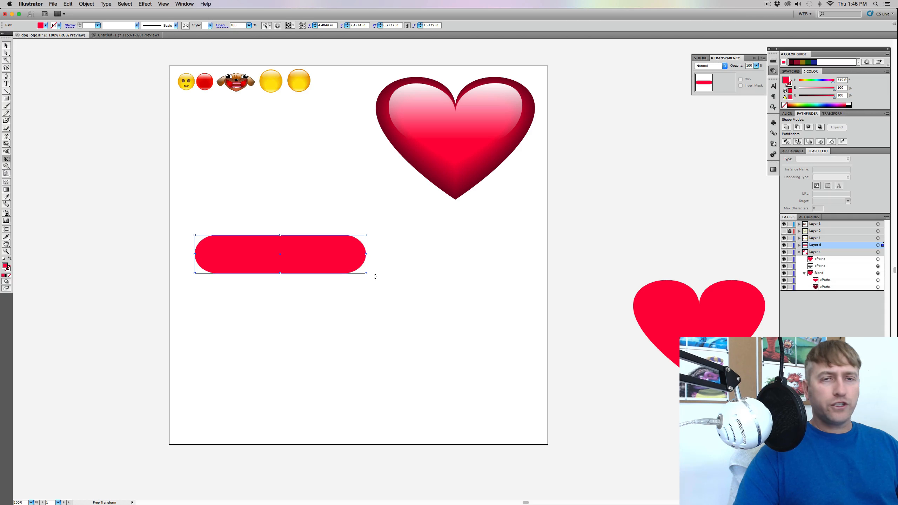
{"action": "left_click_drag", "start_coordinate": [376, 277], "coordinate": [375, 284]}
{"action": "left_click_drag", "start_coordinate": [366, 293], "coordinate": [328, 318]}
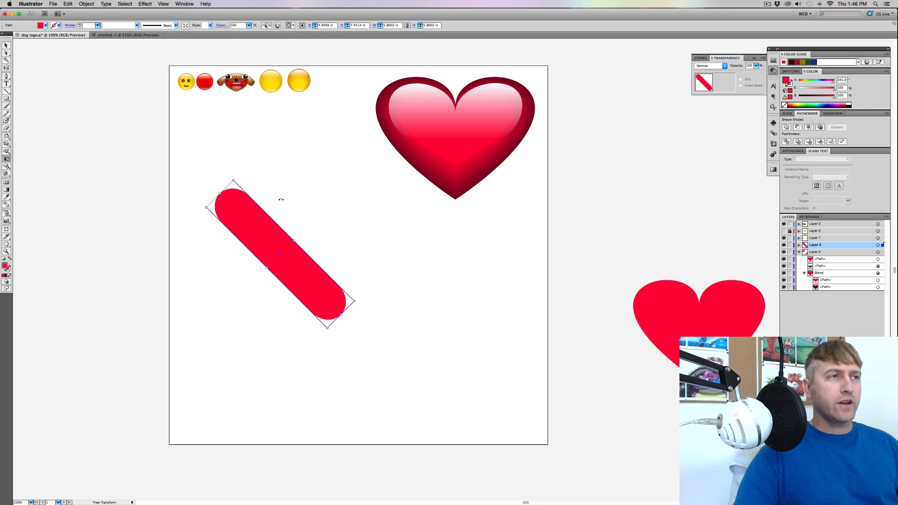
{"action": "key", "text": "v"}
{"action": "left_click", "coordinate": [81, 138]}
Duplicate the tilted bar in place and reflect the copy across the vertical axis to form an X
{"action": "left_click", "coordinate": [226, 208]}
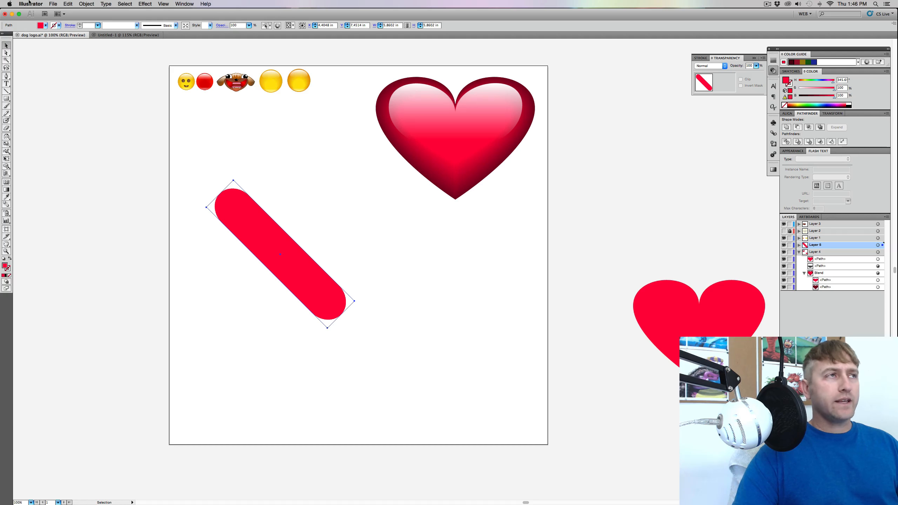
{"action": "left_click", "coordinate": [79, 5]}
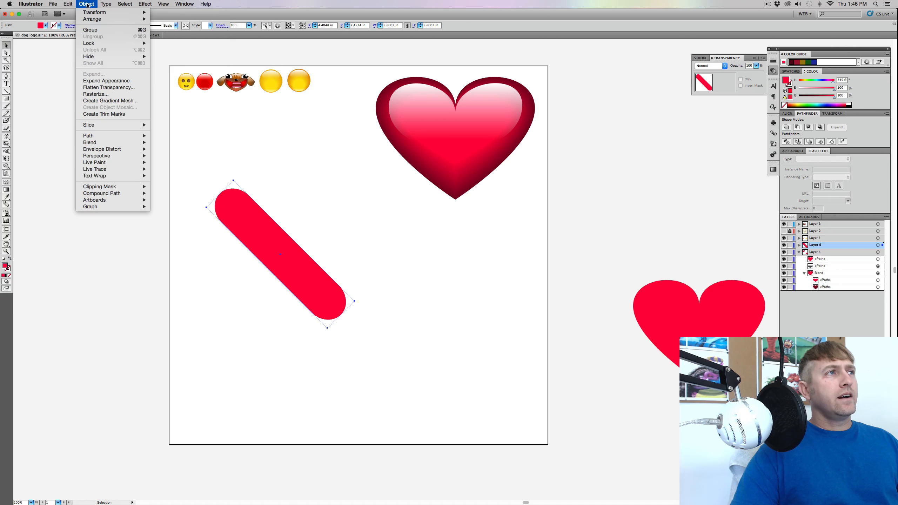
{"action": "mouse_move", "coordinate": [106, 13]}
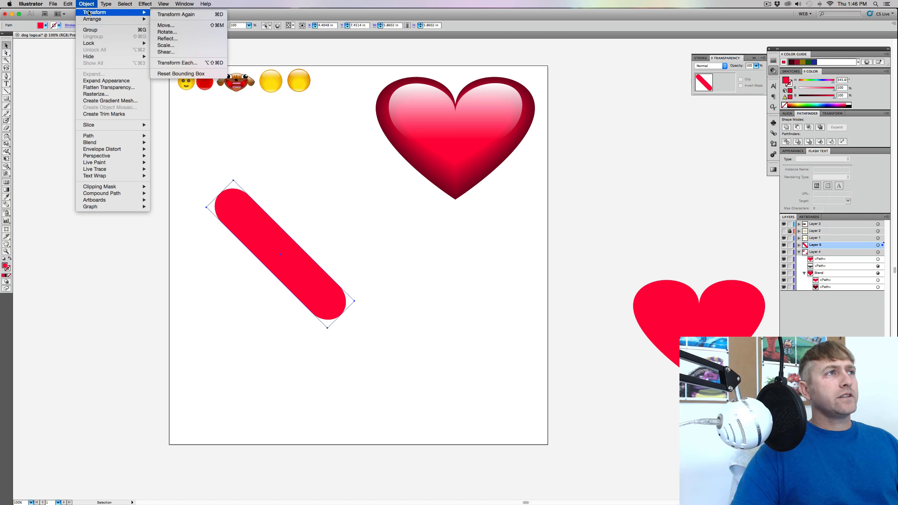
{"action": "left_click", "coordinate": [169, 38]}
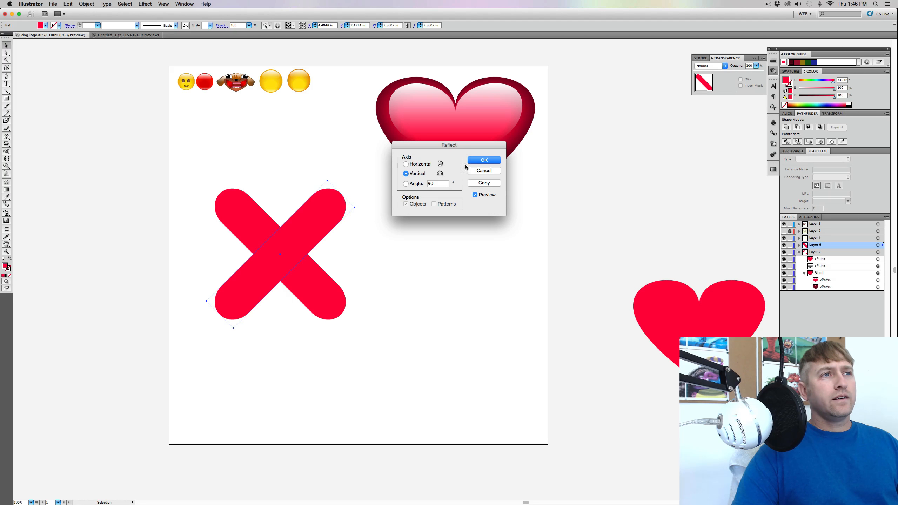
{"action": "left_click", "coordinate": [484, 160]}
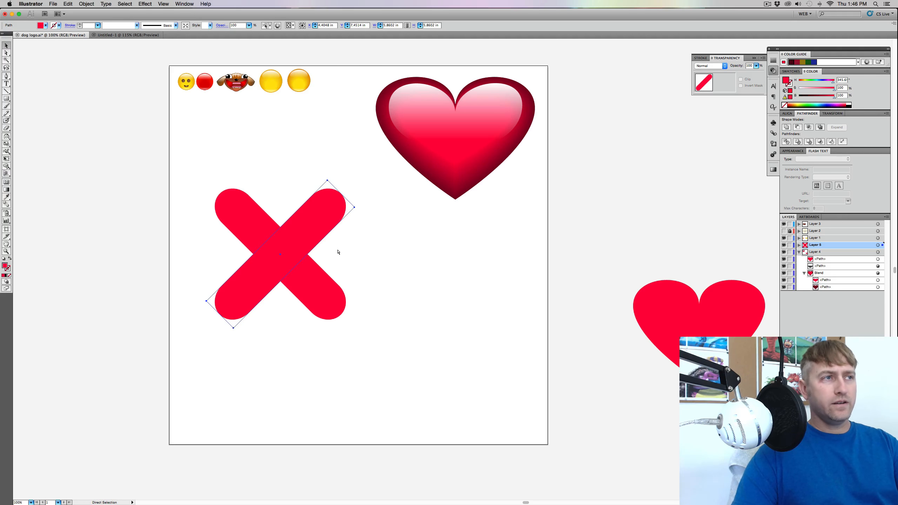
{"action": "key", "text": "super+equal"}
{"action": "scroll", "coordinate": [333, 250], "scroll_direction": "left", "scroll_amount": 8}
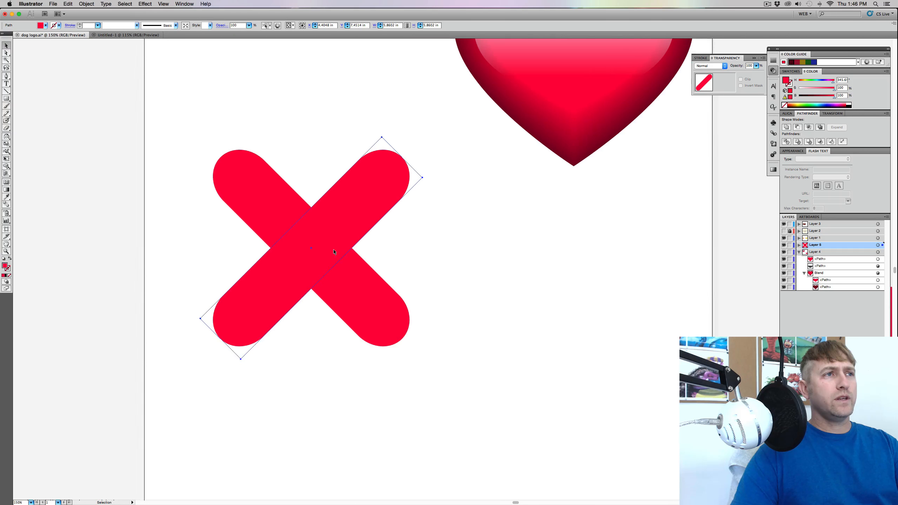
{"action": "scroll", "coordinate": [431, 252], "scroll_direction": "left", "scroll_amount": 1}
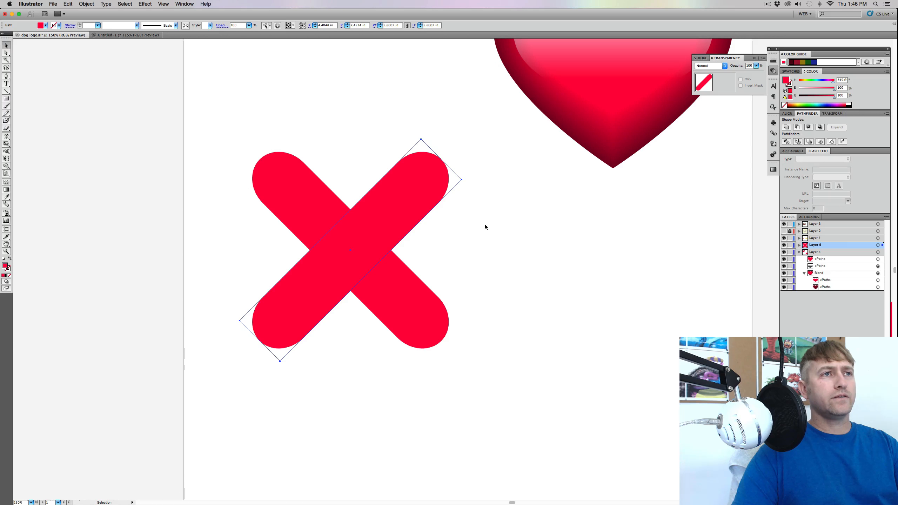
{"action": "left_click_drag", "start_coordinate": [484, 160], "coordinate": [422, 208]}
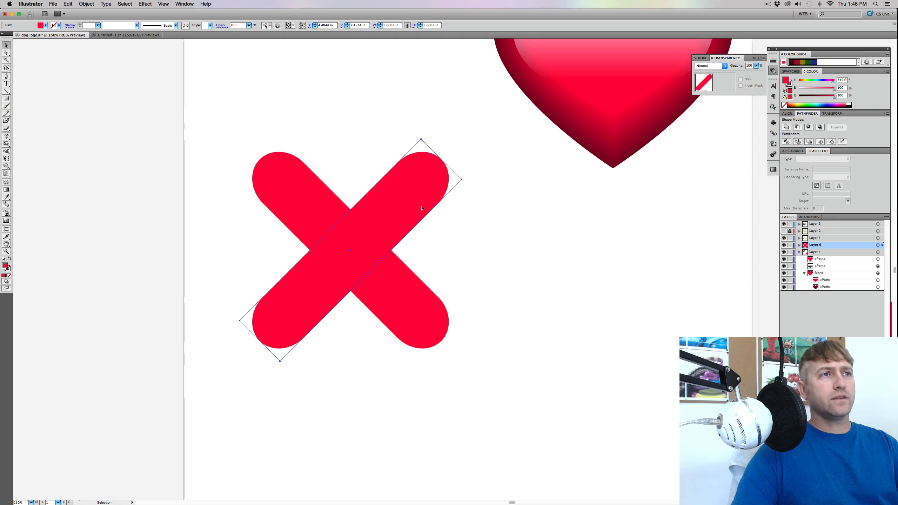
Shift the front diagonal bar about 2.3 in to the left so its rounded upper end overlaps the other bar's in a heart shape
{"action": "key", "text": "super+shift+a"}
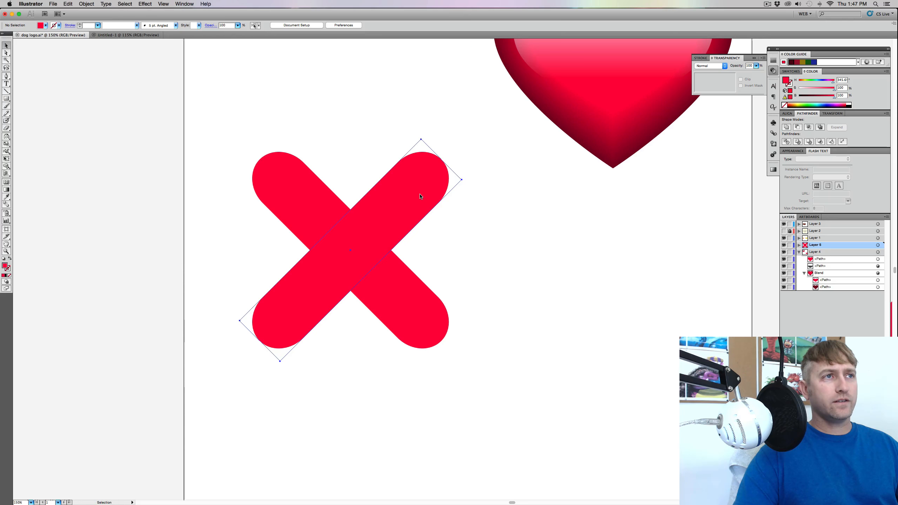
{"action": "left_click_drag", "start_coordinate": [421, 196], "coordinate": [355, 197]}
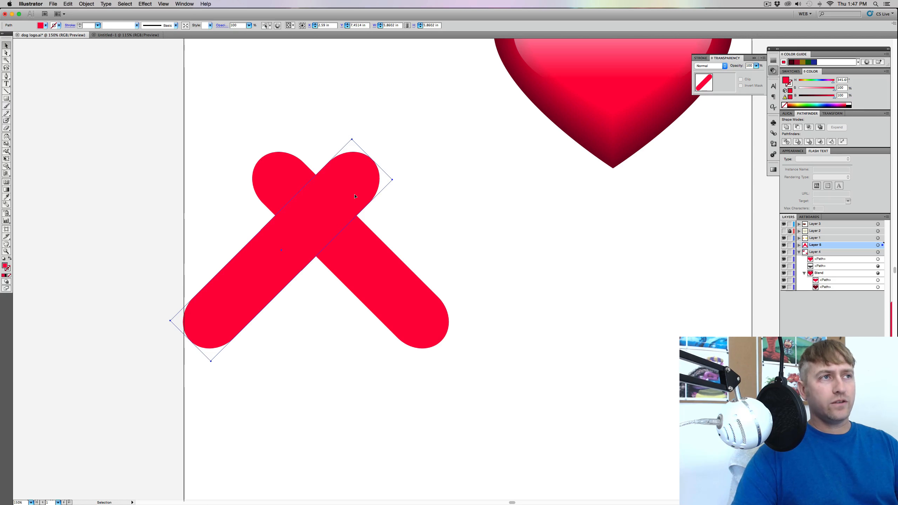
{"action": "key", "text": "Left"}
{"action": "key", "text": "Left"}
{"action": "key", "text": "Left"}
{"action": "key", "text": "Left"}
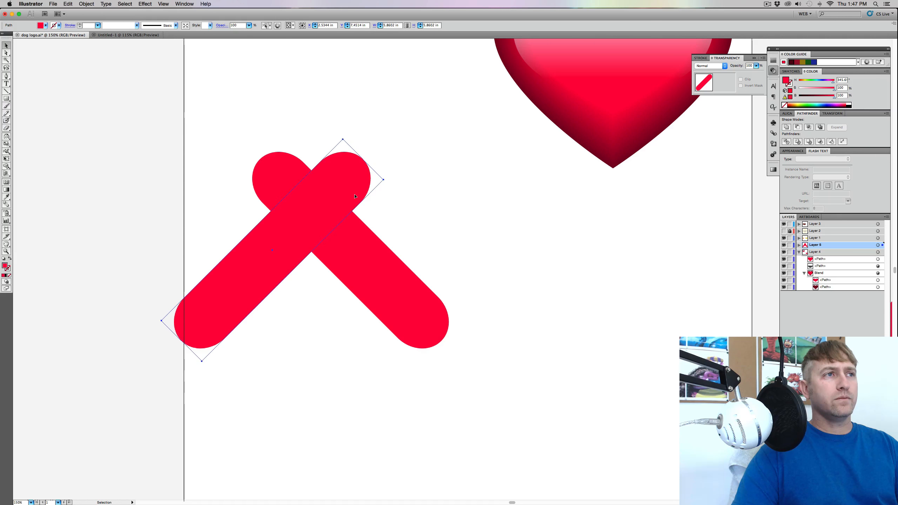
{"action": "key", "text": "Left"}
{"action": "key", "text": "Left"}
{"action": "key", "text": "Left"}
{"action": "key", "text": "Left"}
{"action": "key", "text": "Left"}
{"action": "key", "text": "Left"}
{"action": "key", "text": "Left"}
{"action": "key", "text": "Left"}
{"action": "key", "text": "Left"}
{"action": "key", "text": "Left"}
{"action": "key", "text": "Left"}
{"action": "key", "text": "Left"}
{"action": "key", "text": "Left"}
{"action": "key", "text": "Left"}
{"action": "key", "text": "Left"}
{"action": "key", "text": "Left"}
{"action": "key", "text": "Left"}
{"action": "key", "text": "Left"}
{"action": "key", "text": "Left"}
{"action": "key", "text": "Left"}
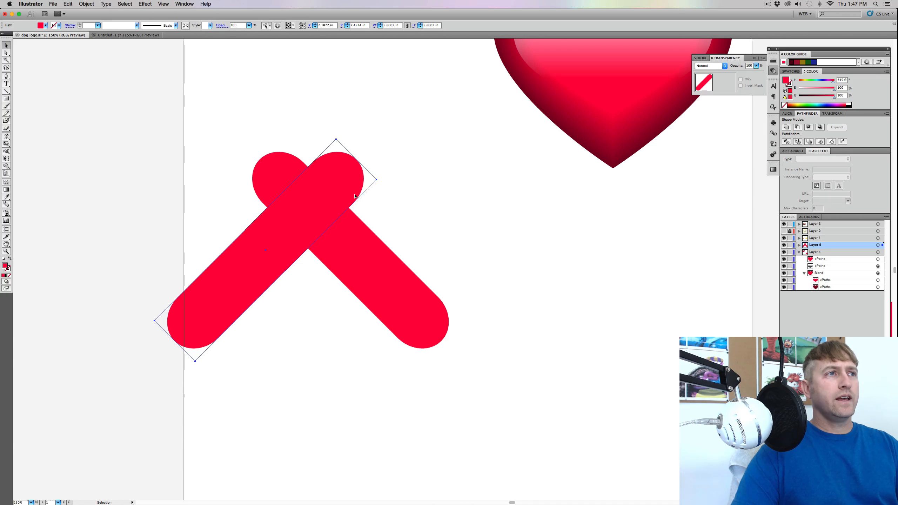
{"action": "key", "text": "Left"}
{"action": "key", "text": "Left"}
{"action": "key", "text": "Left"}
{"action": "key", "text": "Left"}
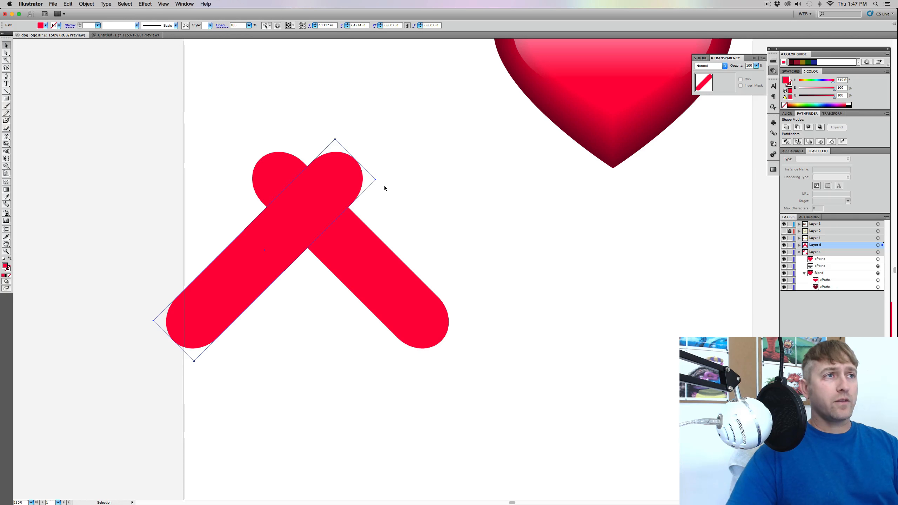
Expand the appearance of both rounded bars, checking their paths in Outline view before returning to Preview
{"action": "left_click", "coordinate": [285, 190], "text": "shift"}
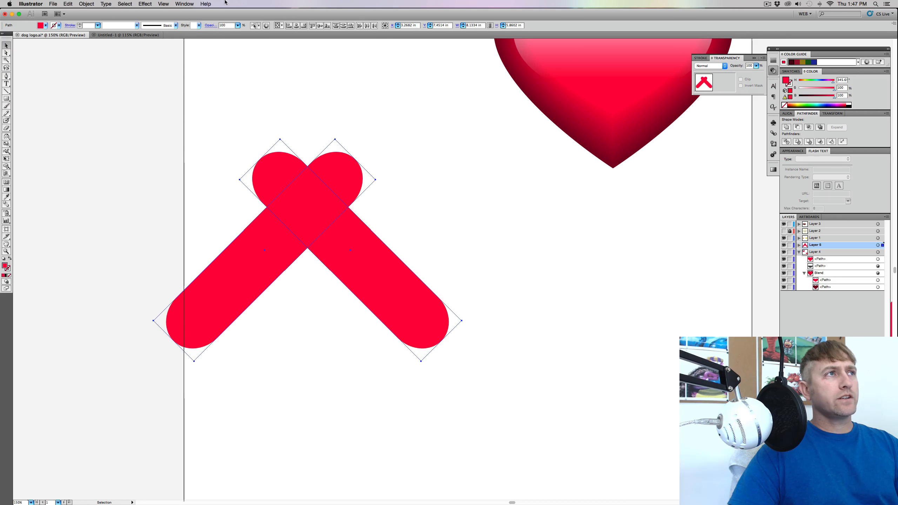
{"action": "left_click", "coordinate": [163, 4]}
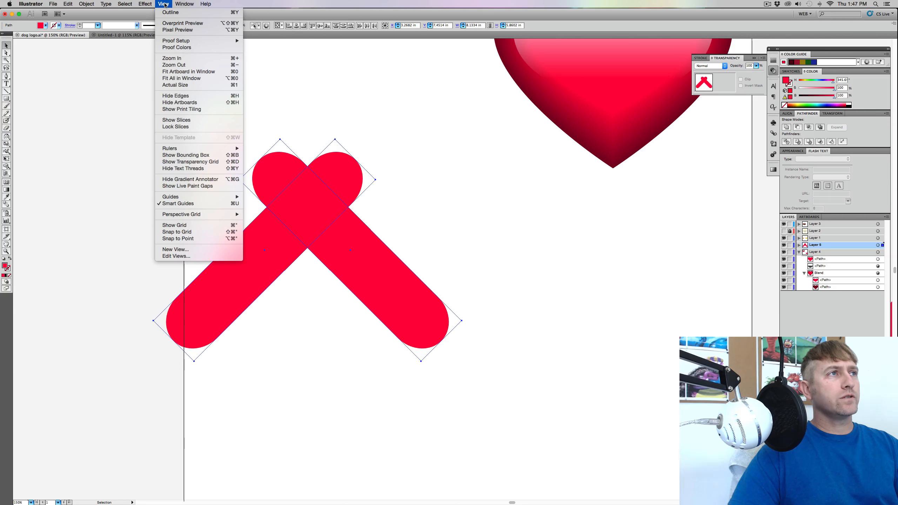
{"action": "left_click", "coordinate": [167, 12]}
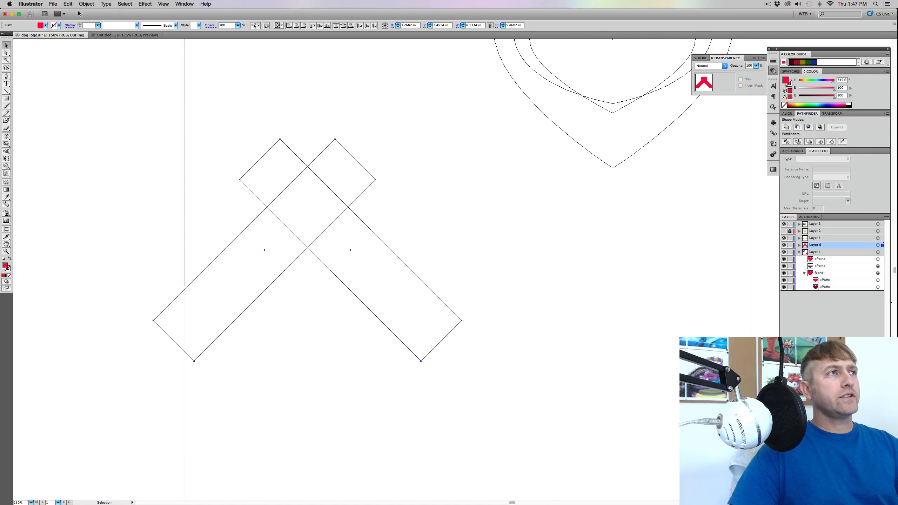
{"action": "left_click", "coordinate": [86, 4]}
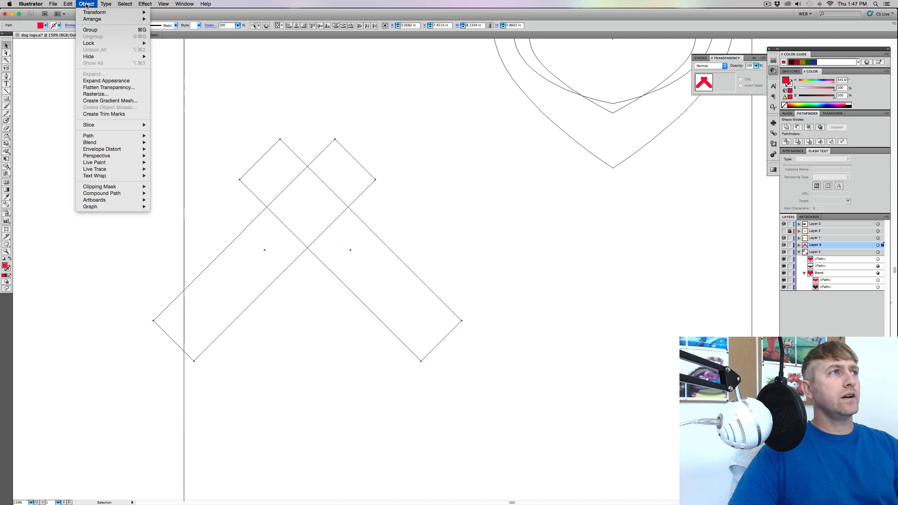
{"action": "left_click", "coordinate": [102, 80]}
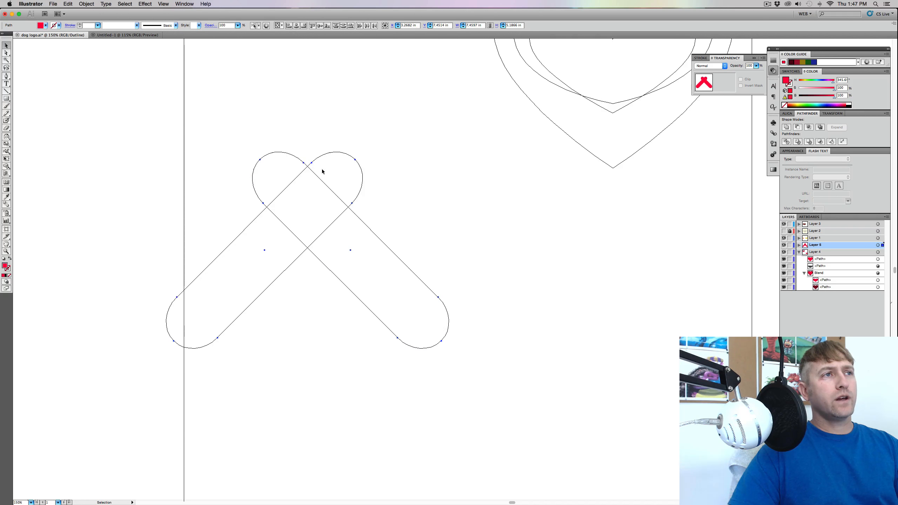
{"action": "left_click", "coordinate": [164, 4]}
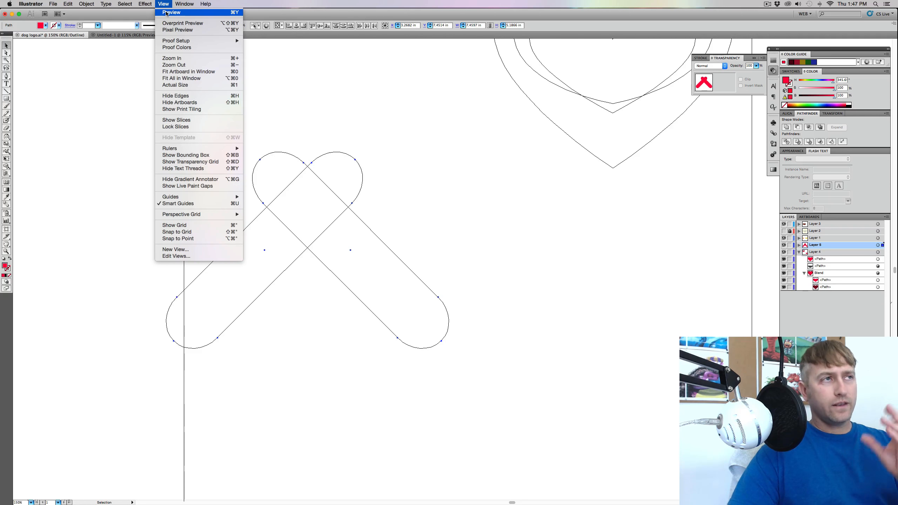
{"action": "left_click", "coordinate": [167, 13]}
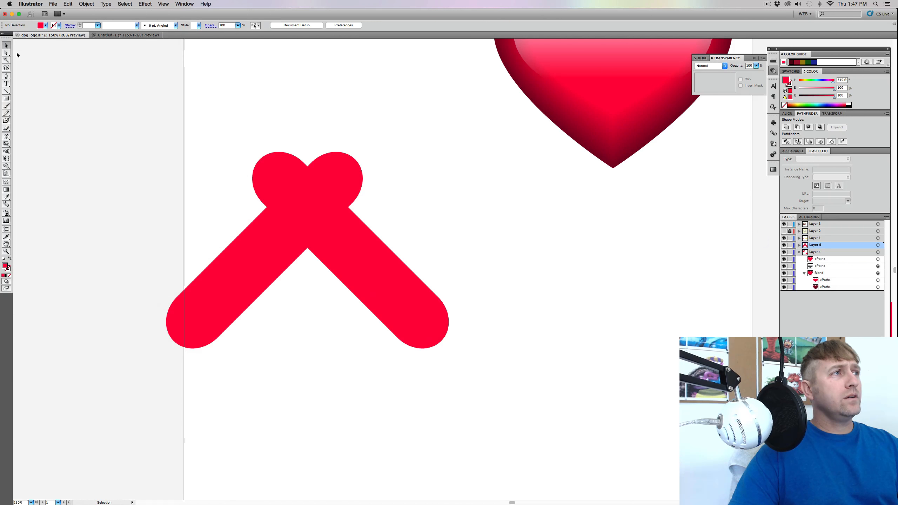
Select both expanded bars with Direct Selection and split them at their overlaps using Pathfinder Divide
{"action": "left_click", "coordinate": [7, 53]}
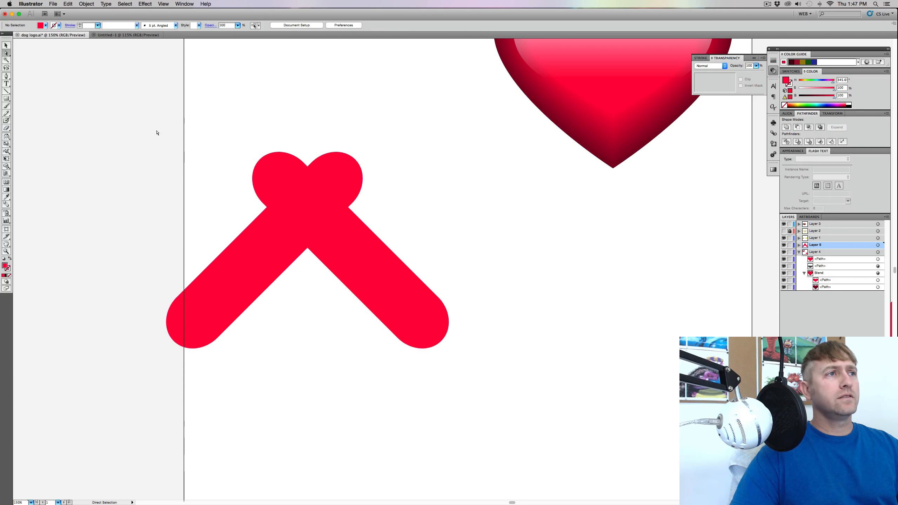
{"action": "left_click_drag", "start_coordinate": [153, 123], "coordinate": [458, 381]}
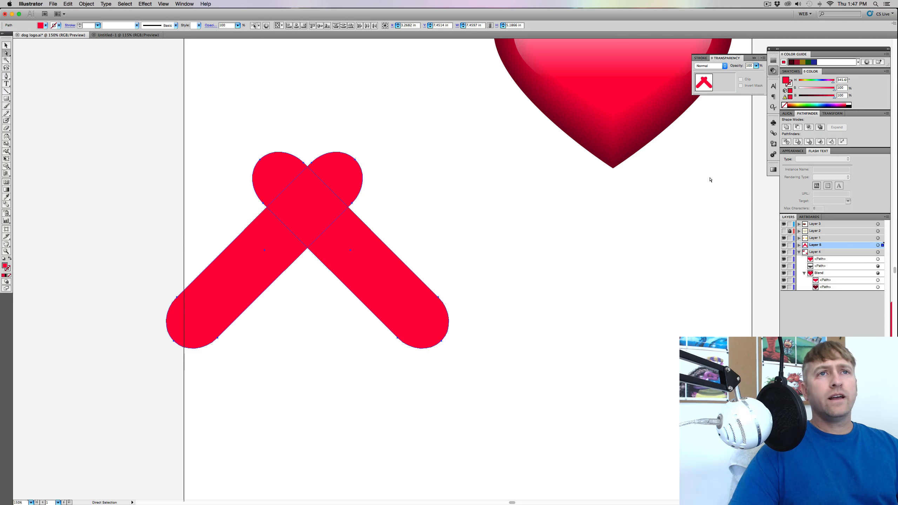
{"action": "left_click", "coordinate": [787, 142]}
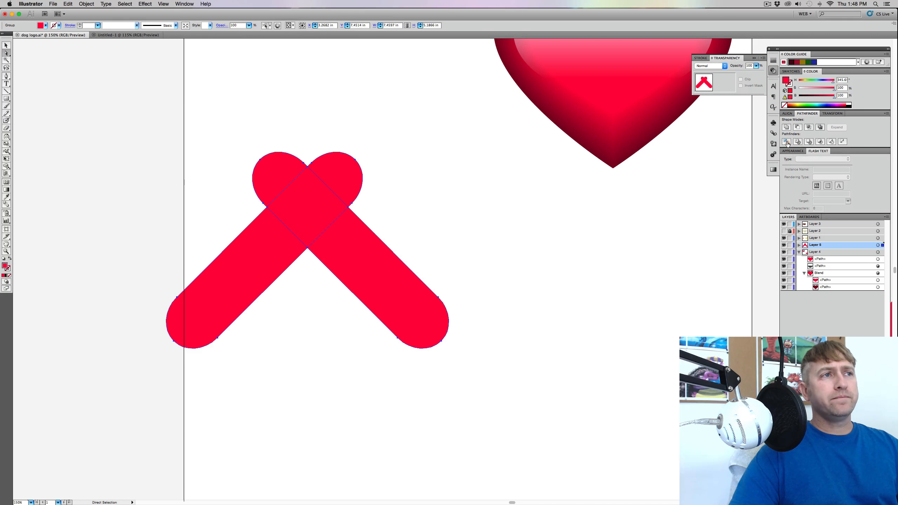
{"action": "left_click", "coordinate": [499, 287]}
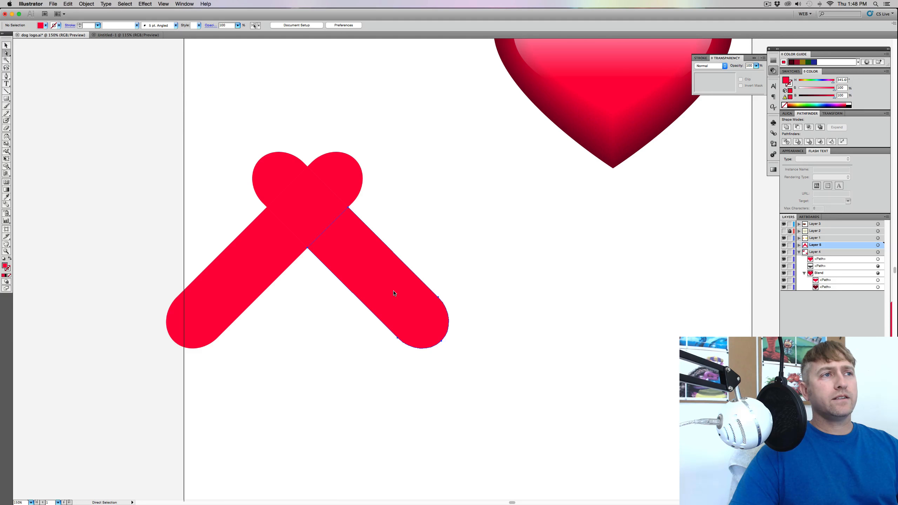
Pull the two lower bar legs away from the heart-shaped overlap and delete both of them
{"action": "left_click_drag", "start_coordinate": [394, 293], "coordinate": [417, 316]}
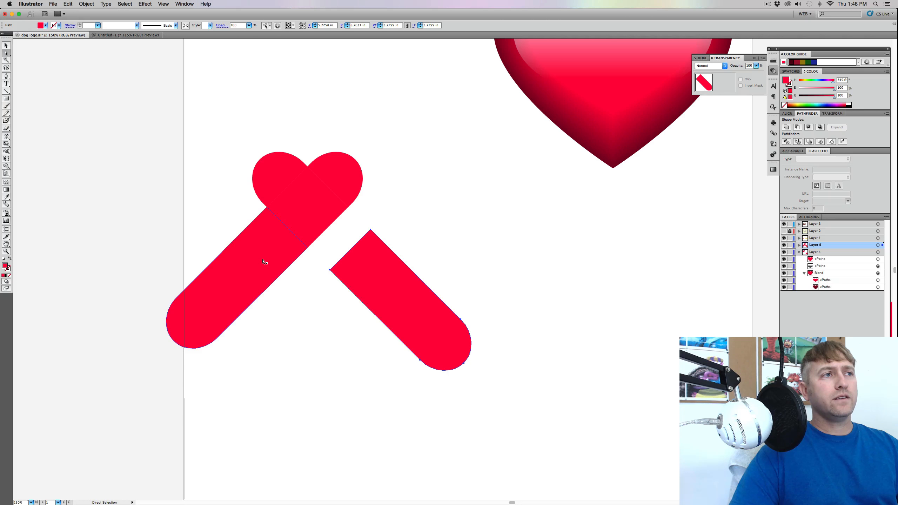
{"action": "left_click_drag", "start_coordinate": [263, 262], "coordinate": [229, 285]}
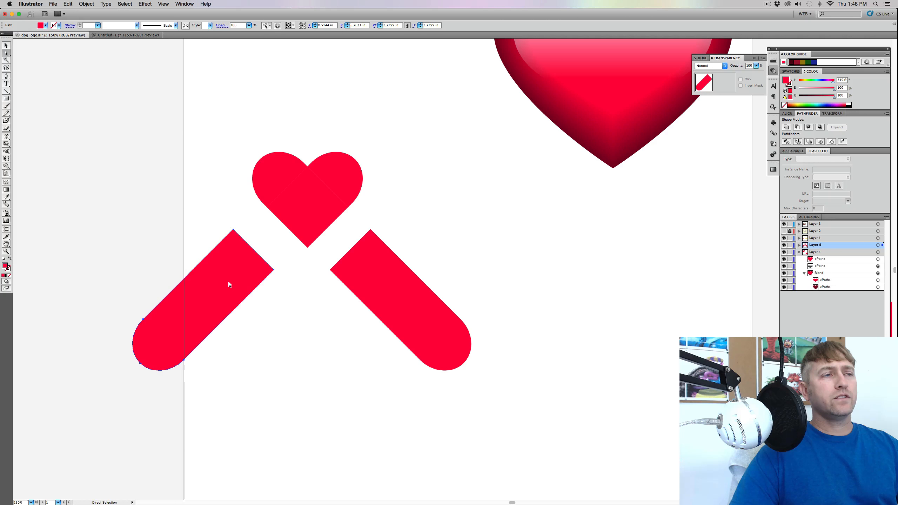
{"action": "left_click", "coordinate": [387, 257]}
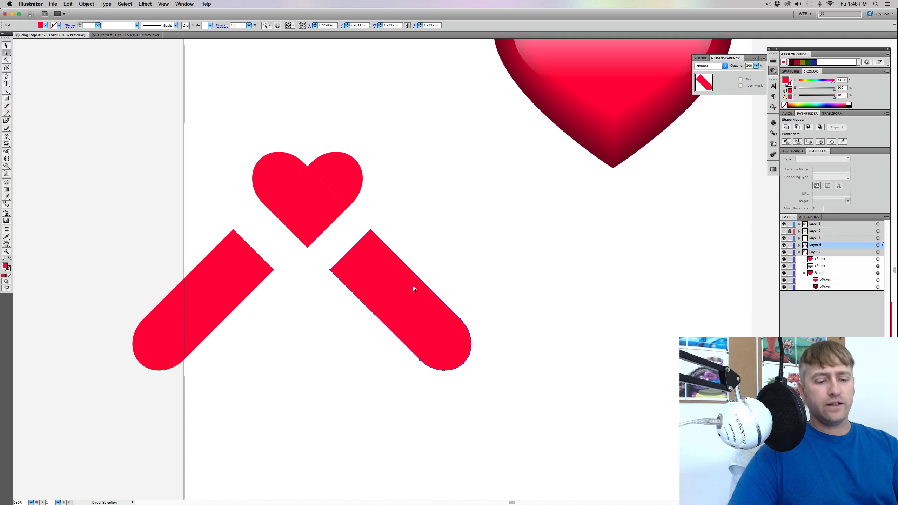
{"action": "key", "text": "Delete"}
{"action": "left_click", "coordinate": [212, 290]}
{"action": "key", "text": "Delete"}
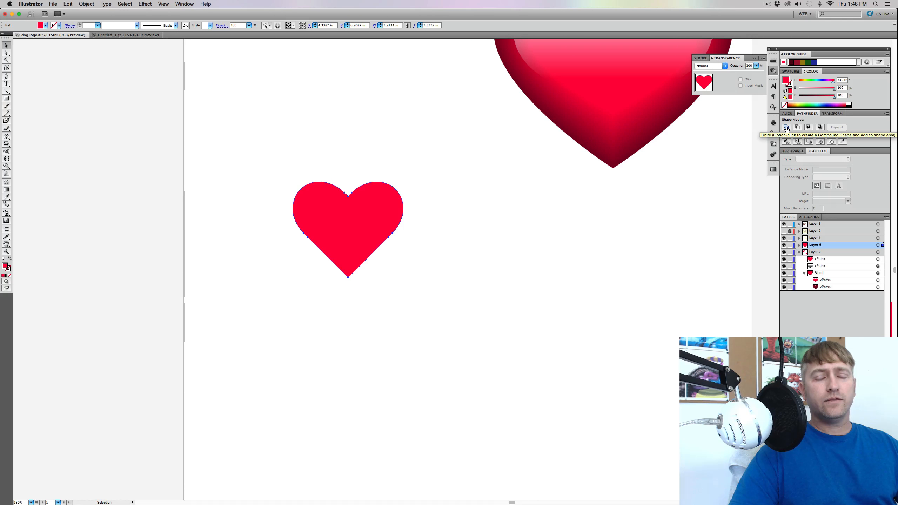
Select the remaining heart pieces and merge them into one shape with Pathfinder Unite
{"action": "left_click", "coordinate": [525, 261]}
{"action": "left_click_drag", "start_coordinate": [448, 191], "coordinate": [331, 257]}
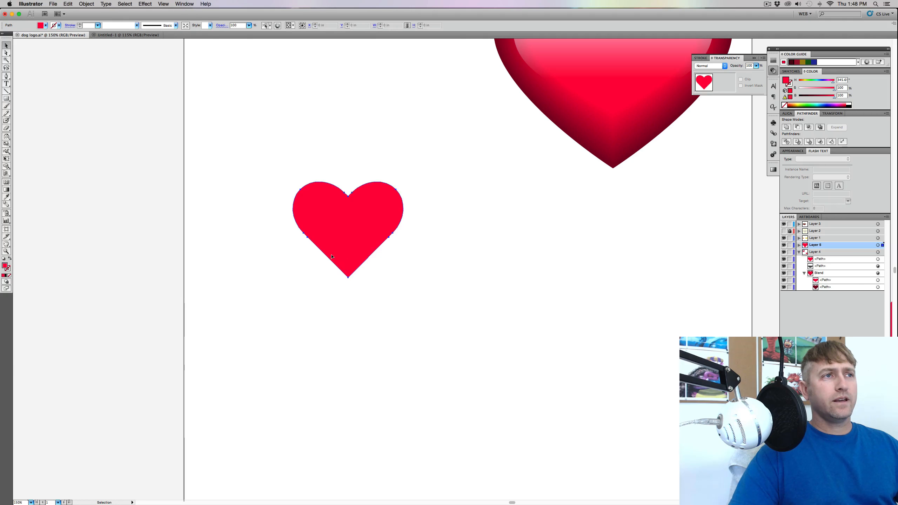
{"action": "left_click", "coordinate": [507, 253]}
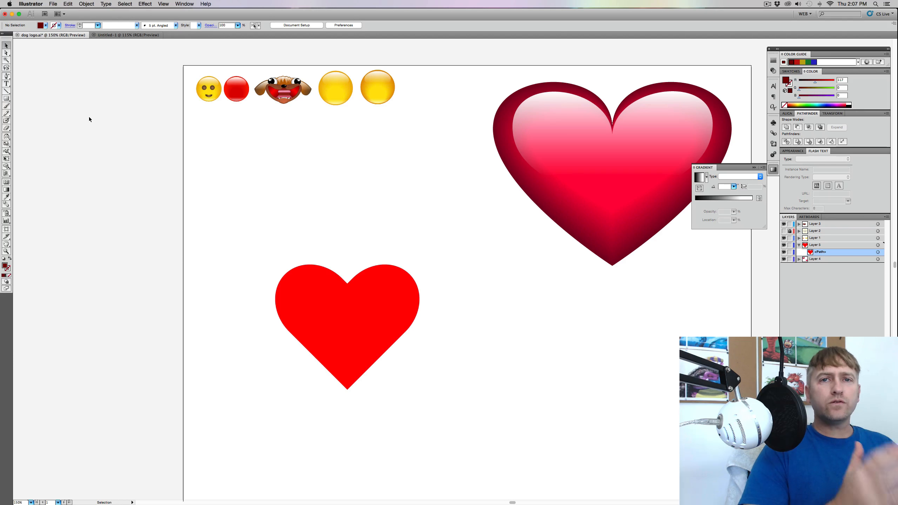